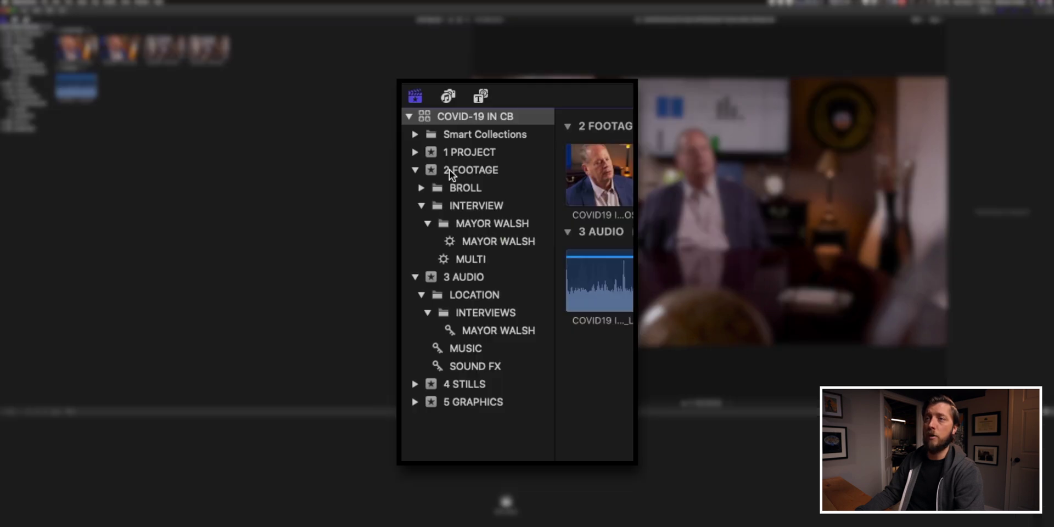
- Examine the interview collections, then the four footage clips and the lav audio clip in the COVID-19 IN CB library
left_click(502, 244)
left_click(480, 261)
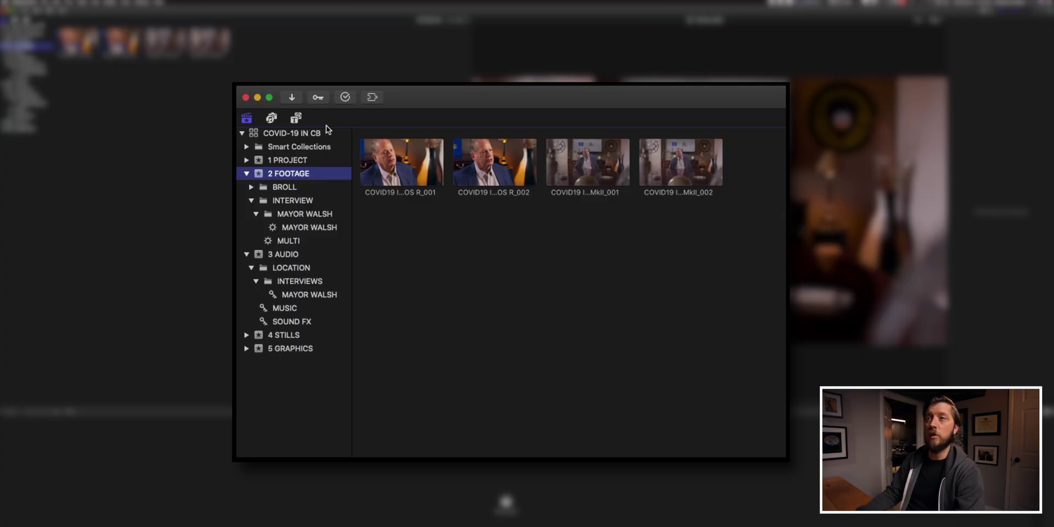
left_click(327, 132)
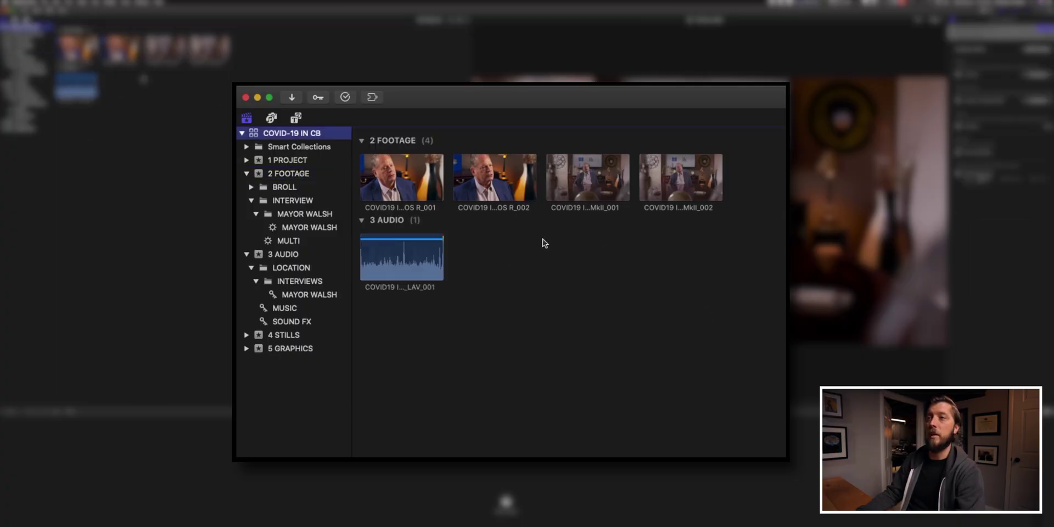
left_click(409, 184)
left_click(494, 184)
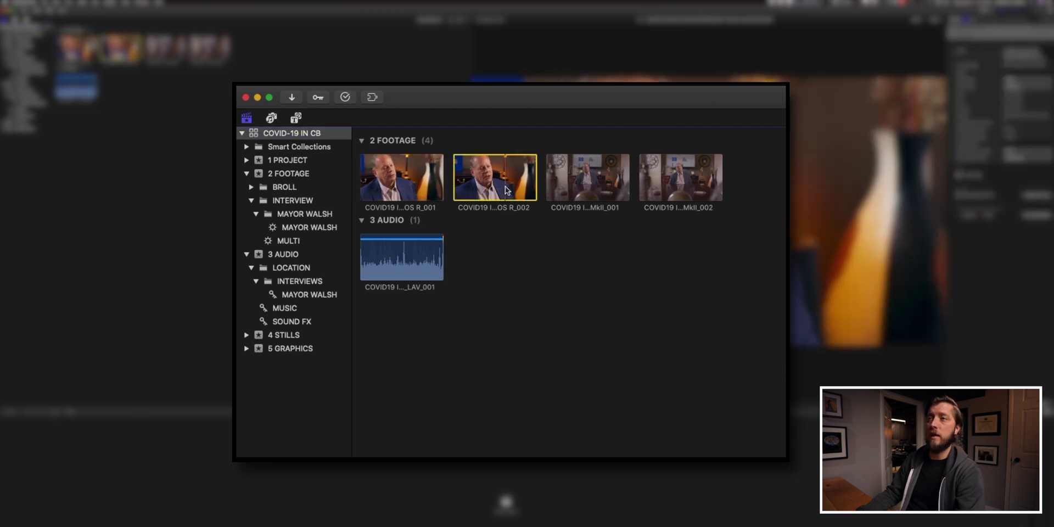
left_click(572, 195)
left_click(672, 196)
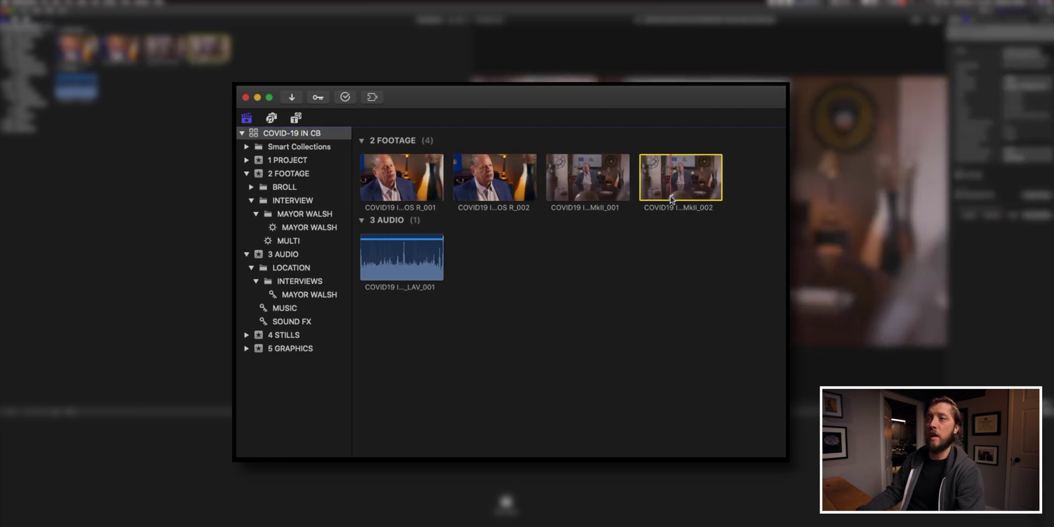
left_click(403, 257)
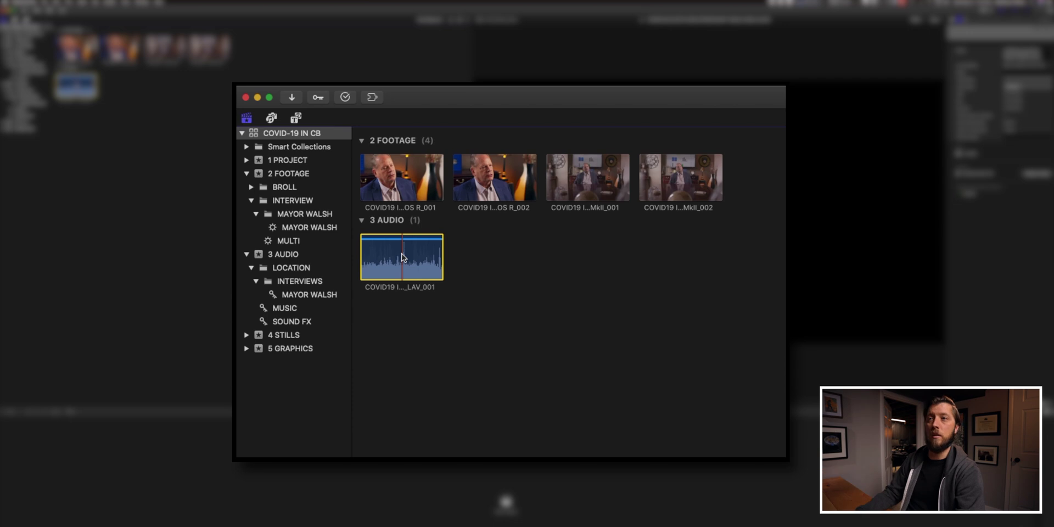
left_click(558, 299)
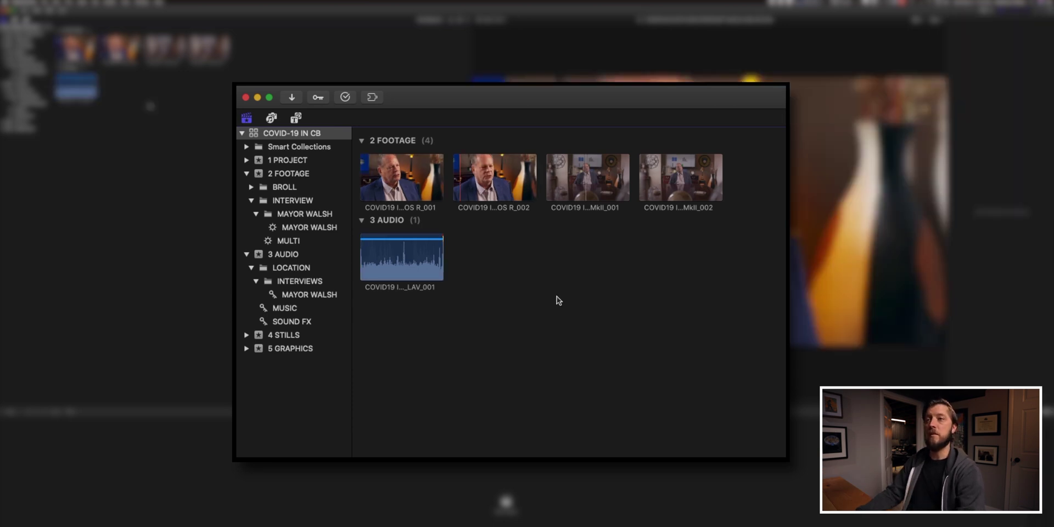
- Create a multicam clip named MATT WALSH MULTI from the first EOS R clip, first C300 MkII clip and lav audio, using audio for synchronization
left_click(415, 177)
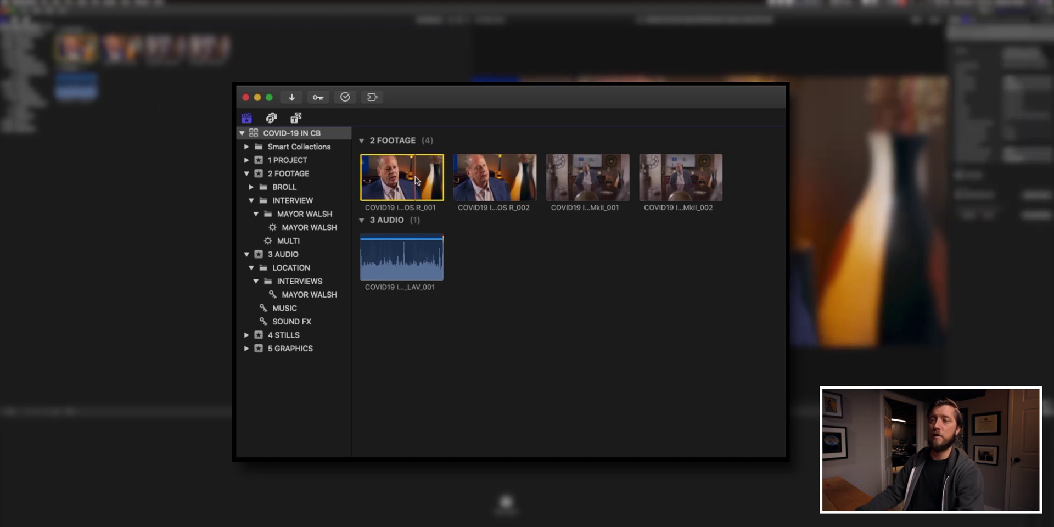
left_click(575, 177, "super")
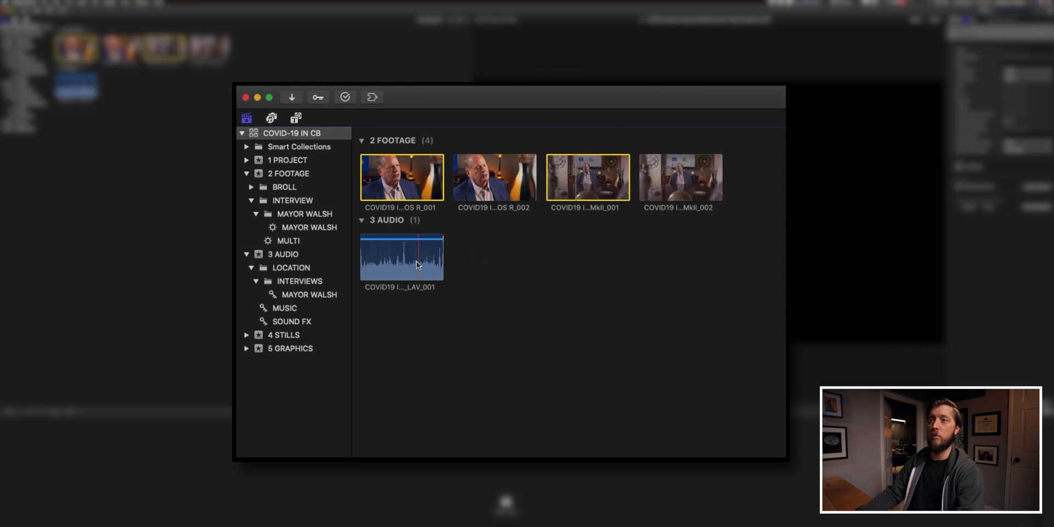
left_click(399, 258, "super")
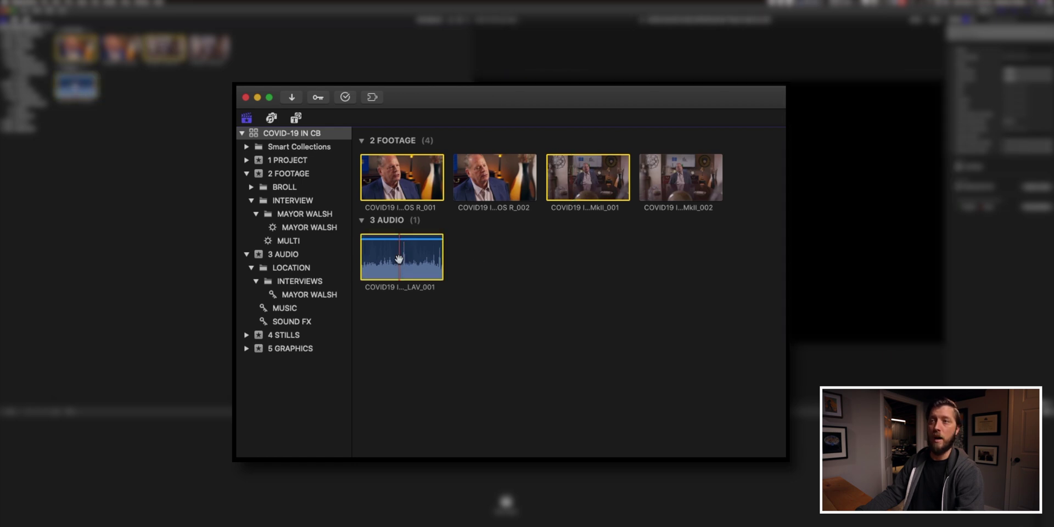
right_click(399, 258)
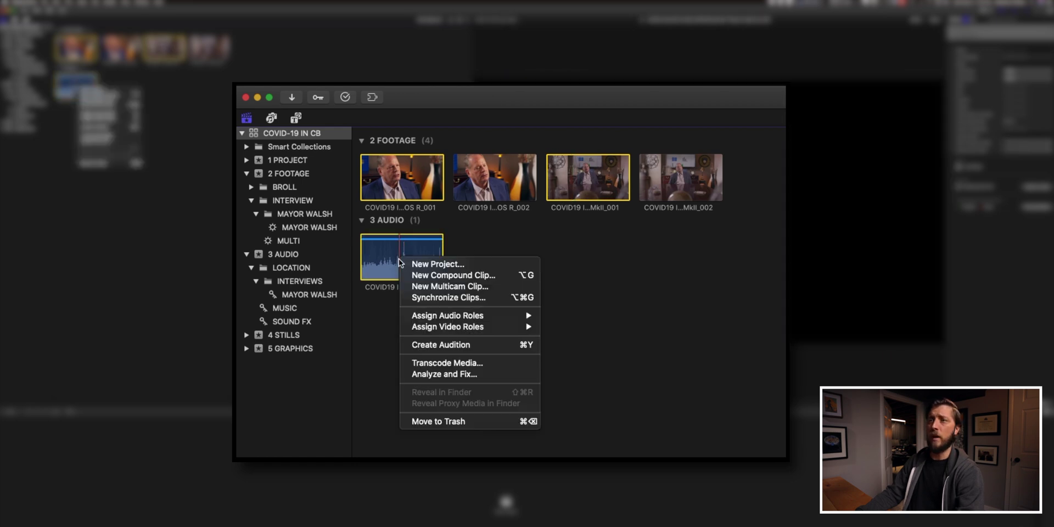
left_click(423, 286)
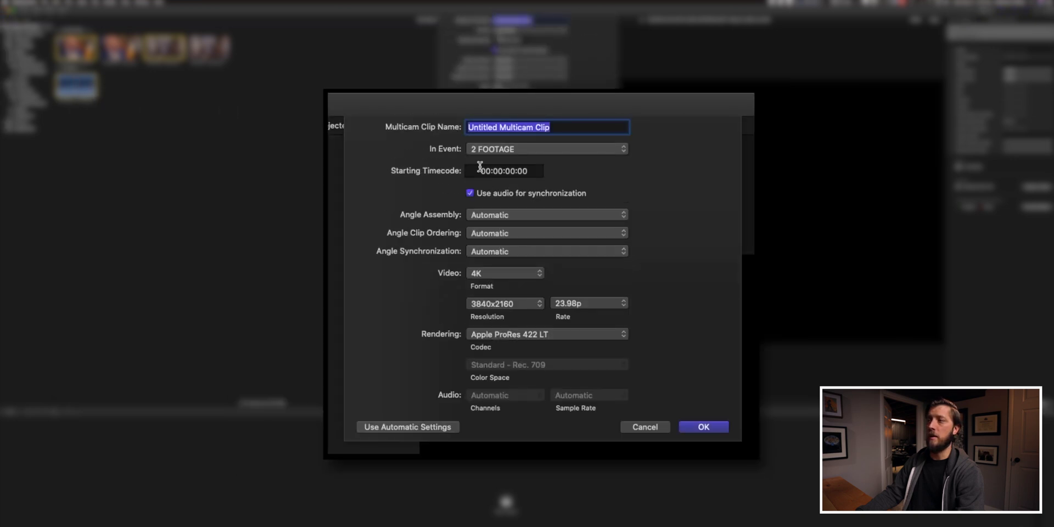
type("MATT WALSH MULTI")
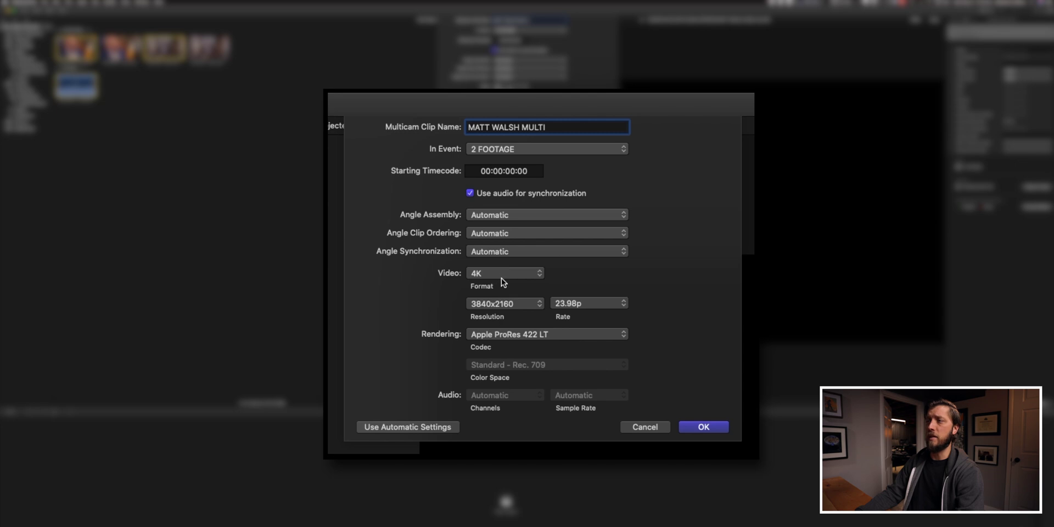
left_click(697, 428)
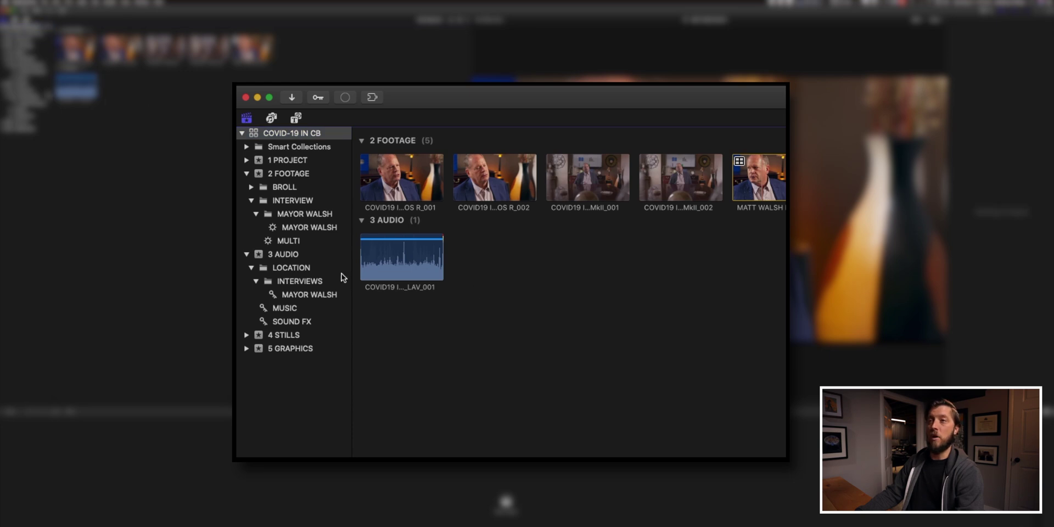
- Open the new multicam clip from the MULTI smart collection in the angle editor
left_click(303, 242)
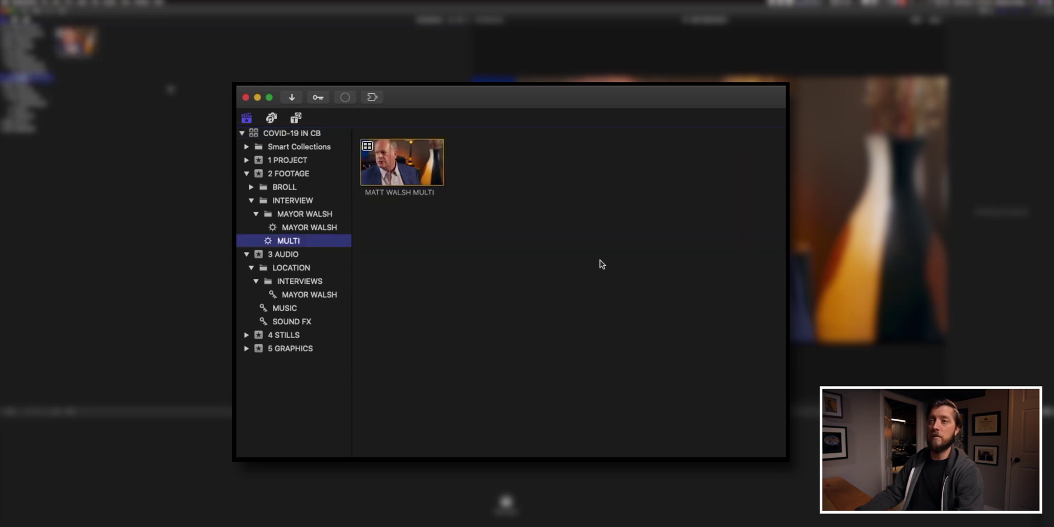
left_click(386, 162)
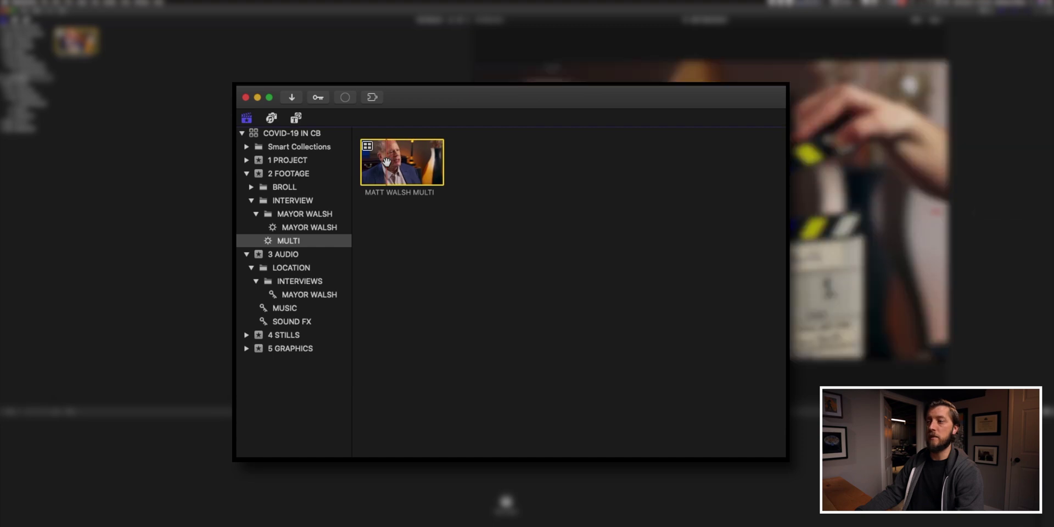
double_click(386, 162)
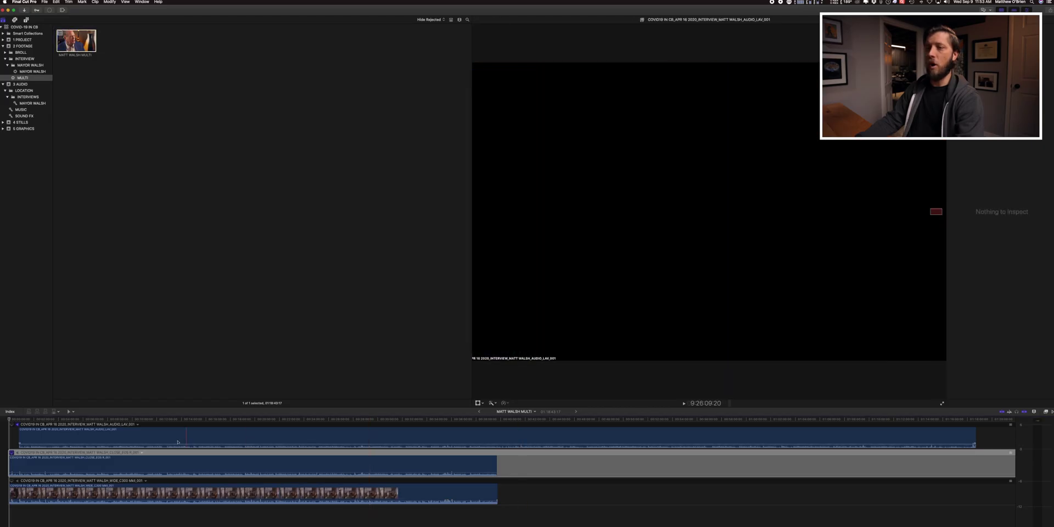
- Turn on audio monitoring for the close EOS R angle and the wide C300 MkII angle
left_click(36, 420)
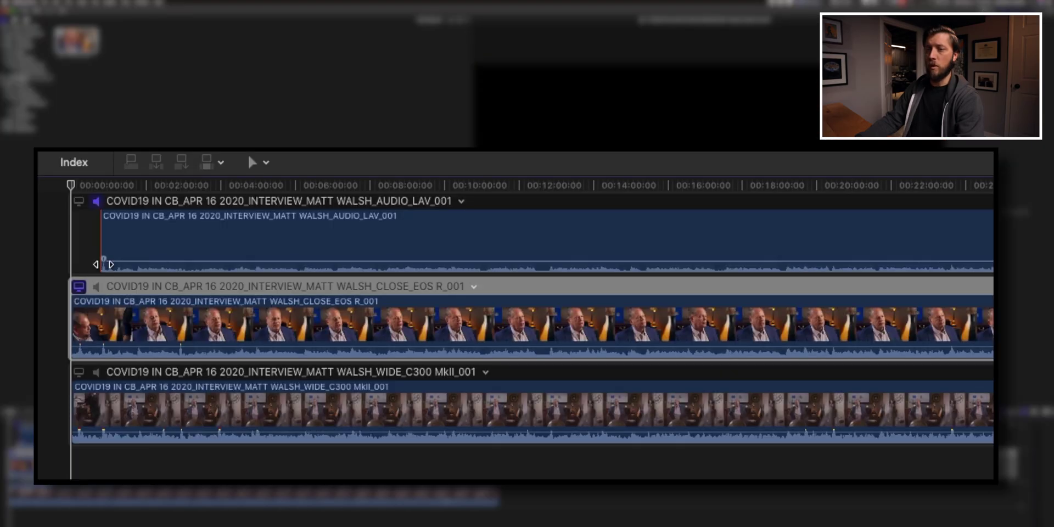
left_click(17, 453)
left_click(96, 286)
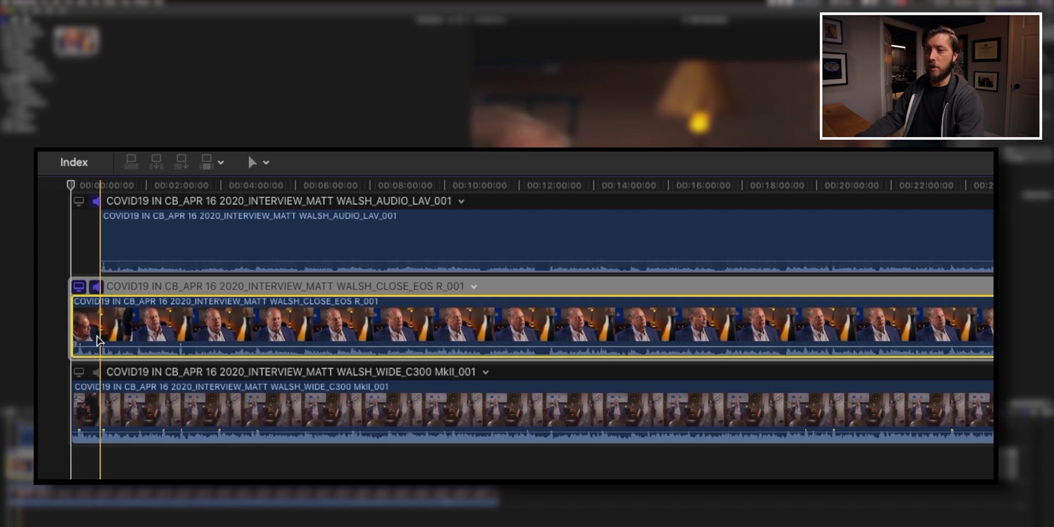
left_click(96, 372)
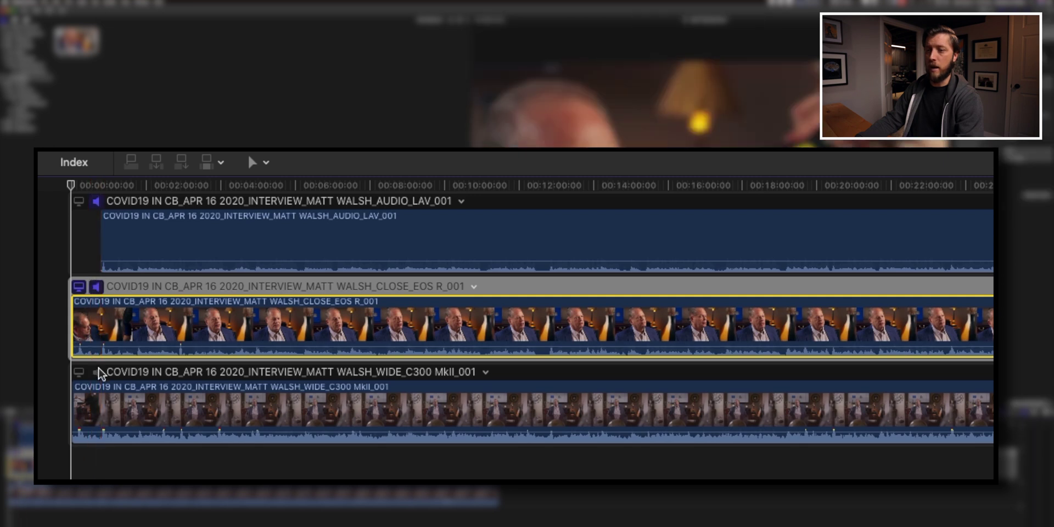
- Check the audio sync of the angles at about 11 and 14 minutes into the multicam clip
left_click(186, 201)
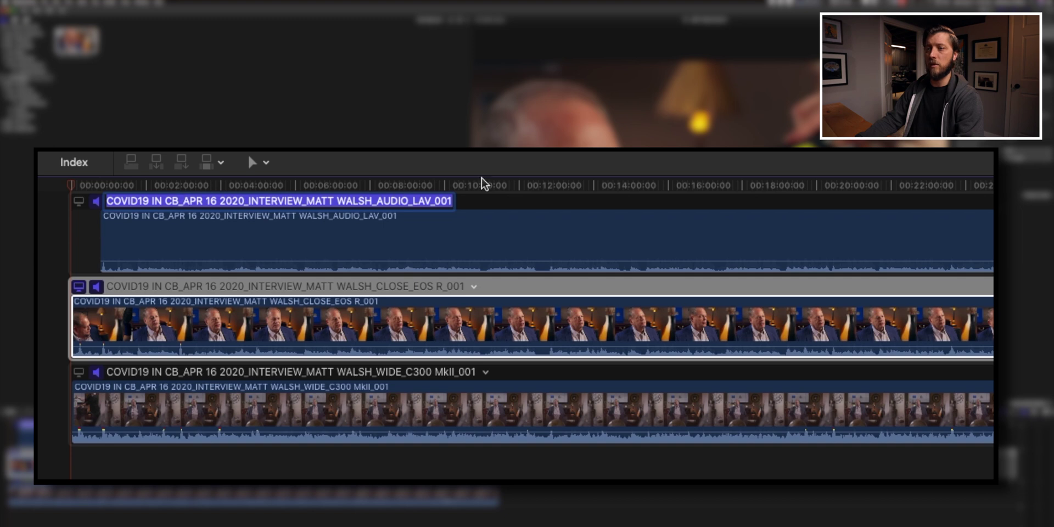
left_click(487, 193)
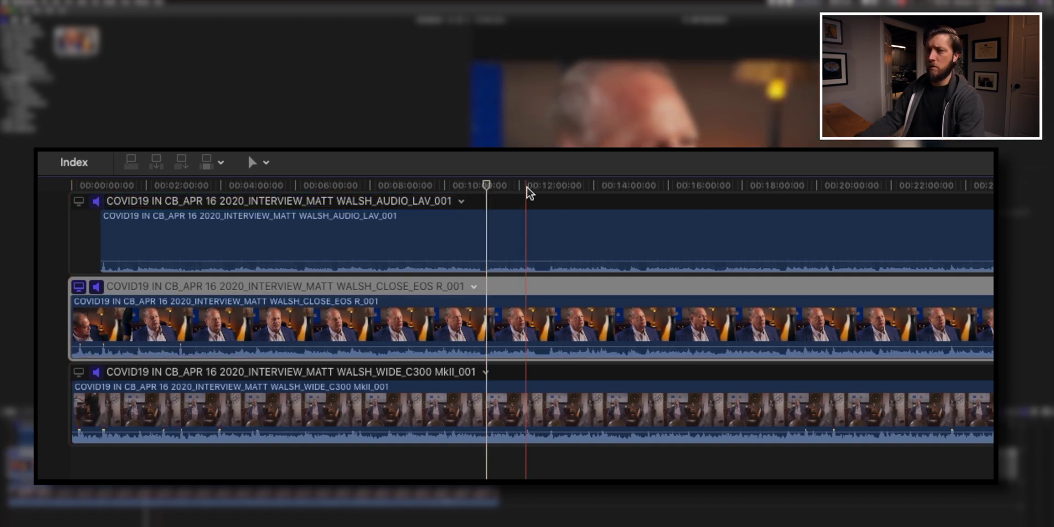
left_click(587, 191)
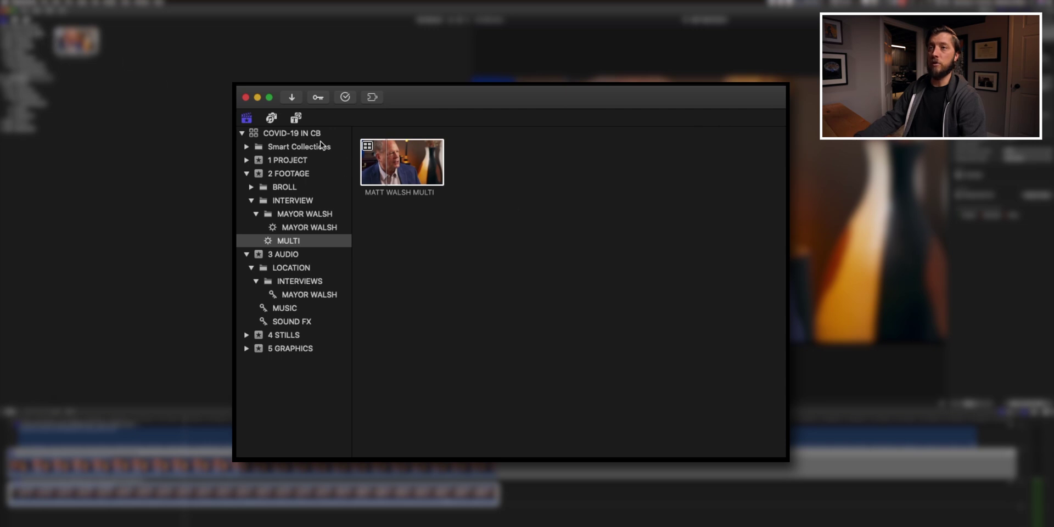
- Add the second EOS R clip from the library to the close angle, shortly after the end of its first clip
left_click(316, 133)
left_click(491, 169)
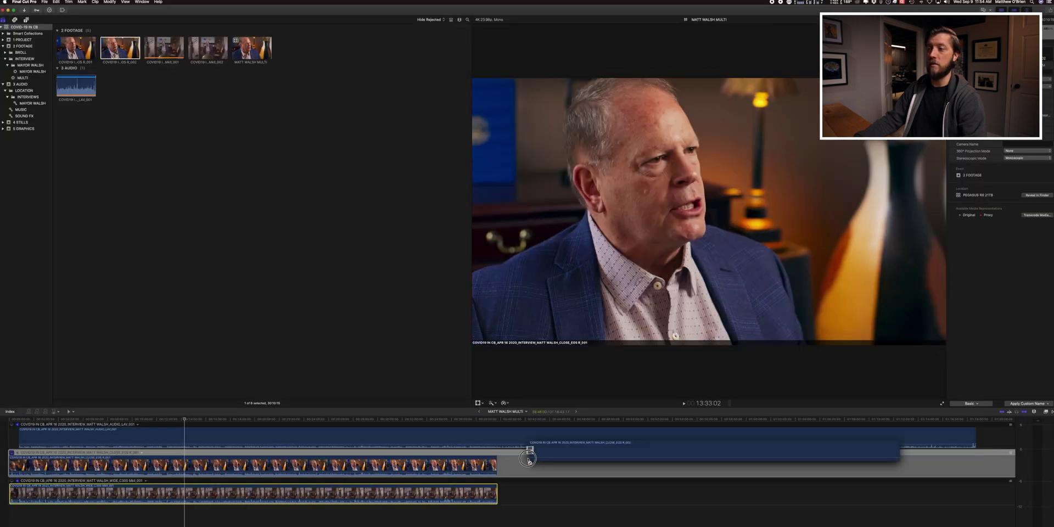
left_click_drag(529, 449, 528, 465)
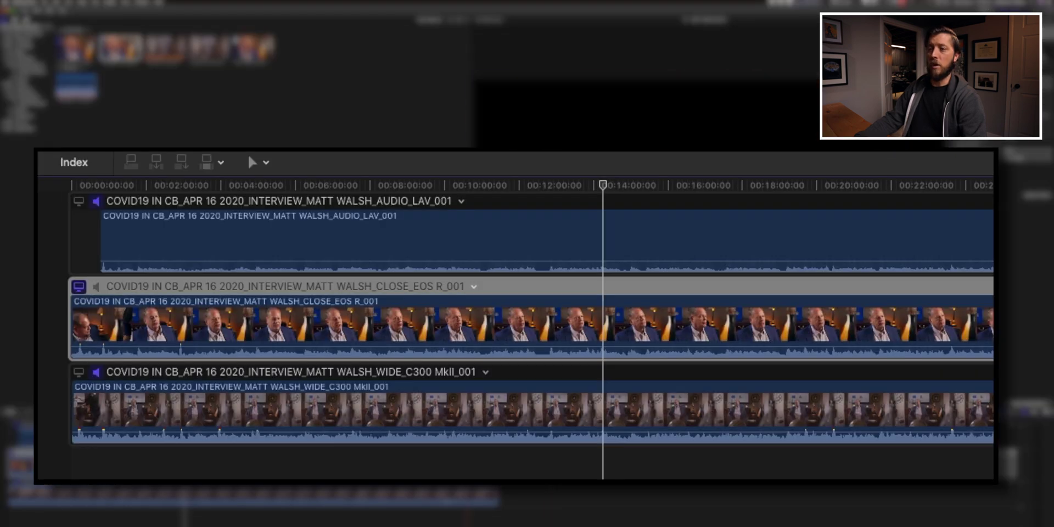
- Set the lav audio as the monitoring angle and sync the second EOS R clip in the close angle to it
left_click(179, 240)
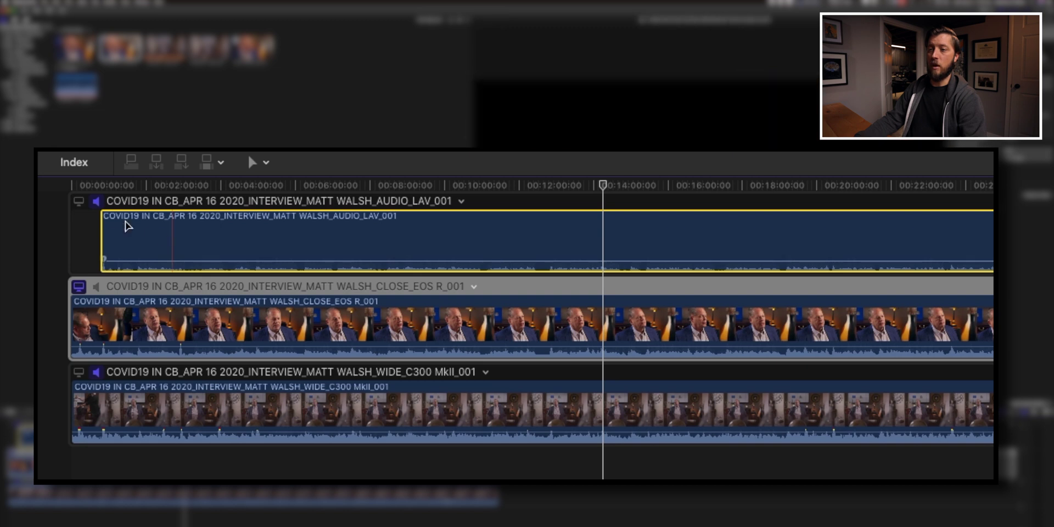
left_click(78, 203)
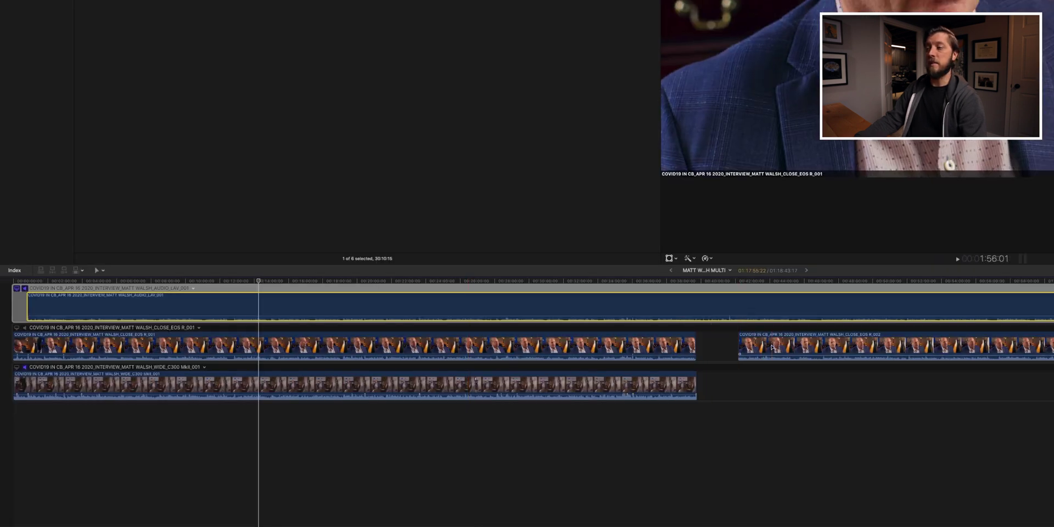
left_click(773, 347)
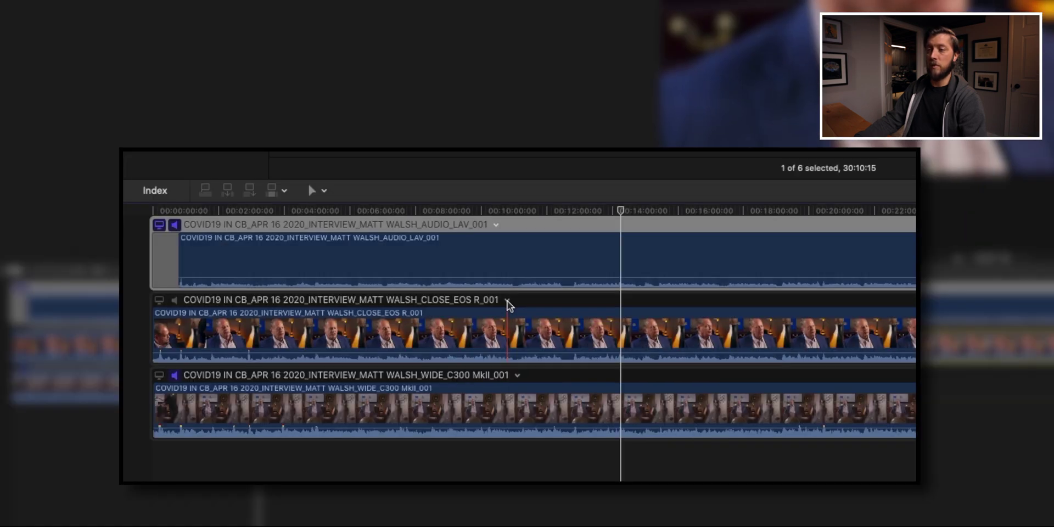
left_click(200, 327)
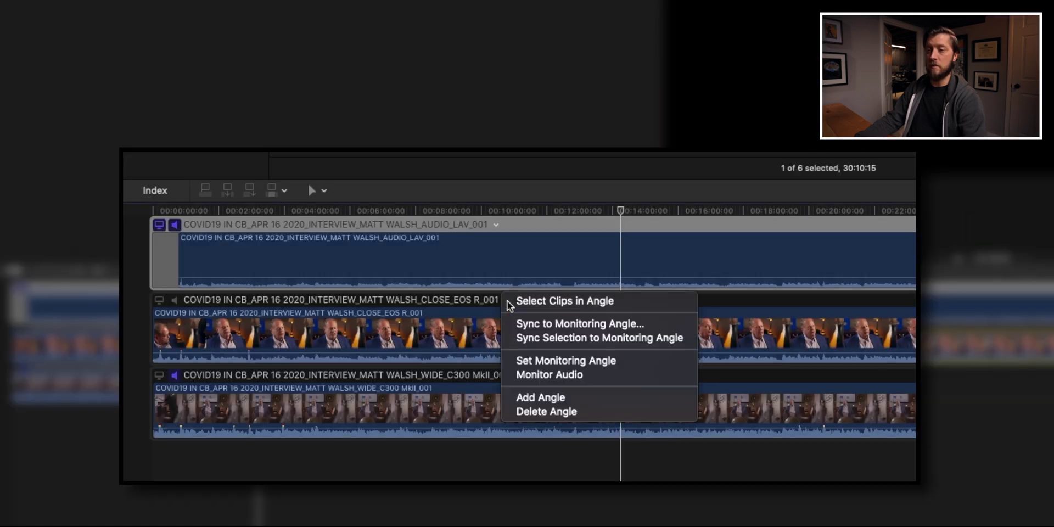
left_click(525, 338)
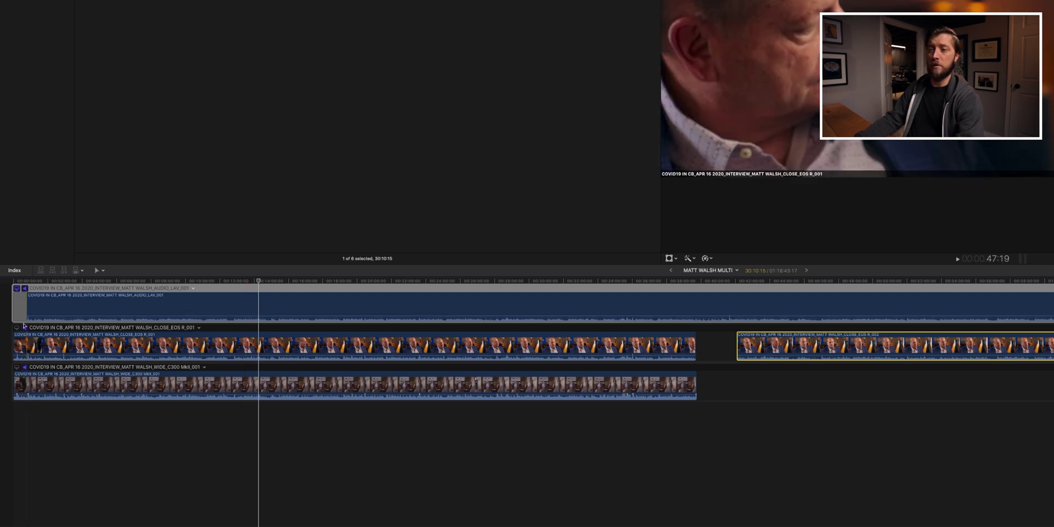
- Play the second EOS R clip against the lav audio at about 46 and 49 minutes to check the sync
left_click(805, 282)
key("space")
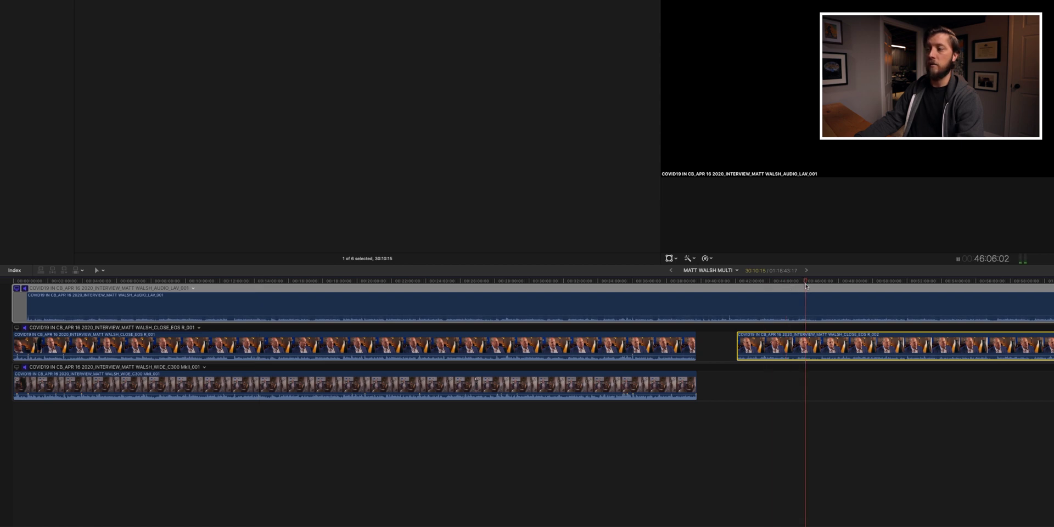
left_click(865, 282)
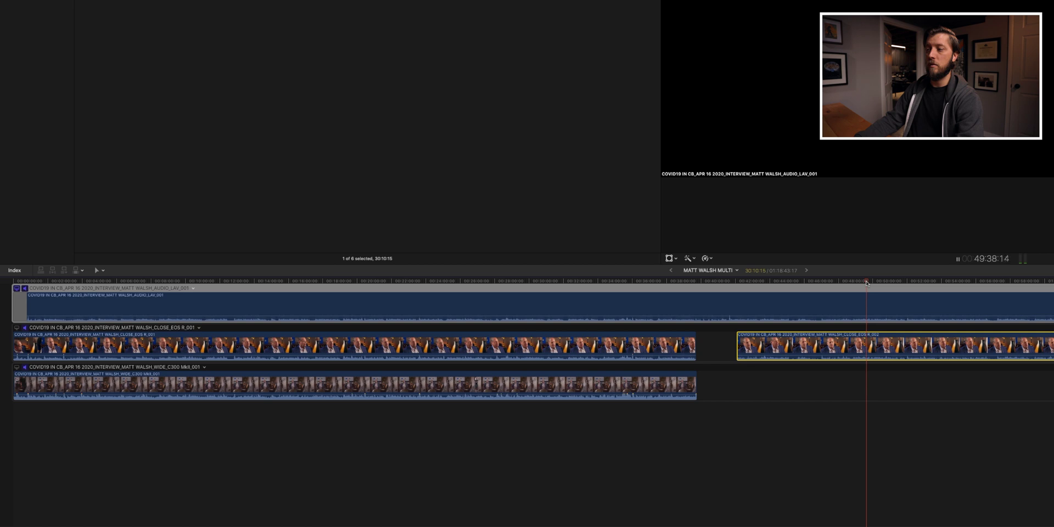
key("space")
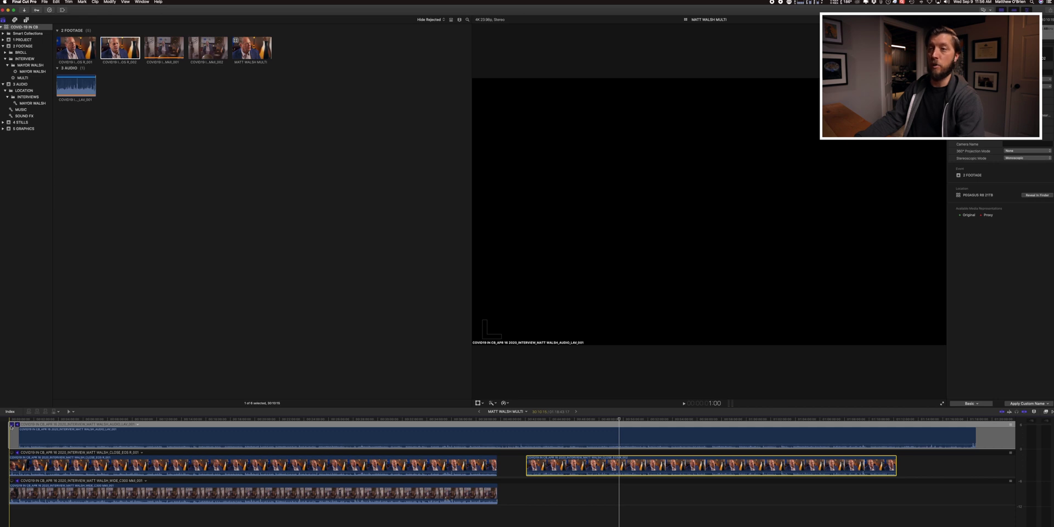
- Set the close EOS R angle as the monitoring angle and play its second clip from about 48:42 to check lip sync
left_click(12, 453)
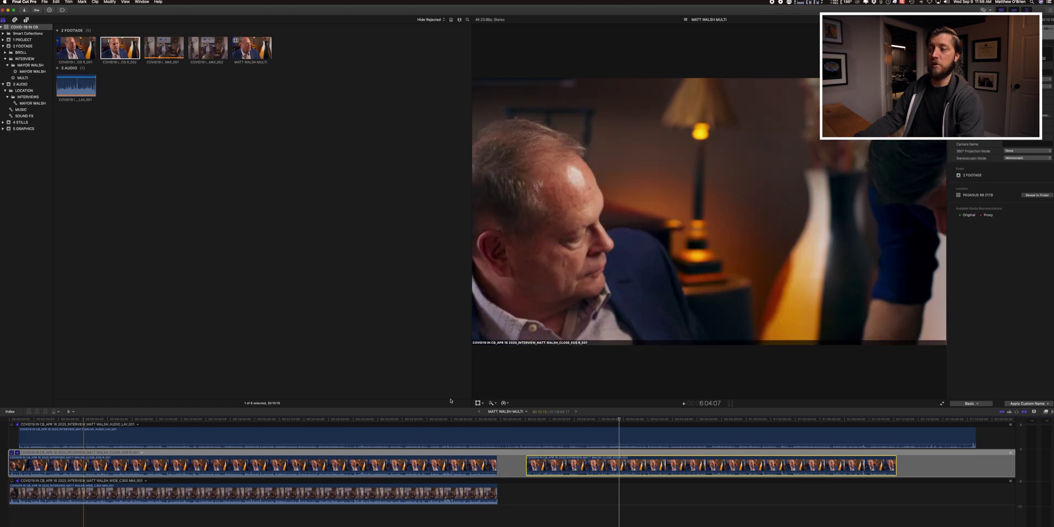
left_click(607, 419)
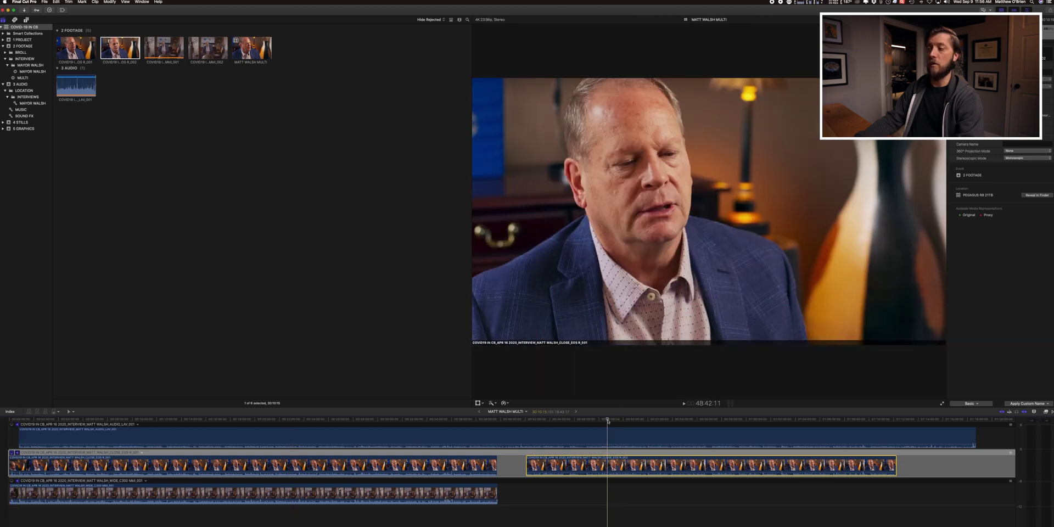
key("space")
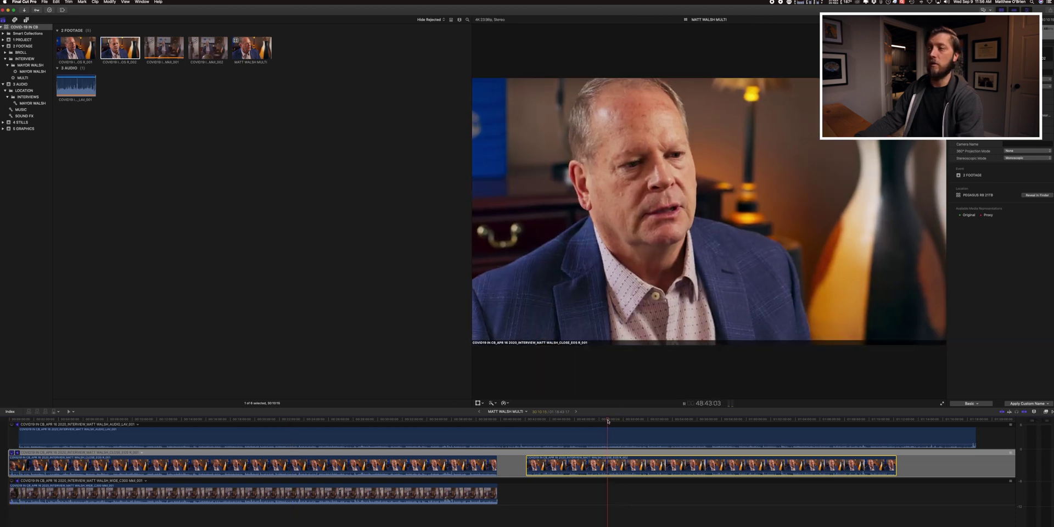
- Add the second C300 MkII clip from the library to the wide angle, shortly after the end of its first clip
left_click(628, 421)
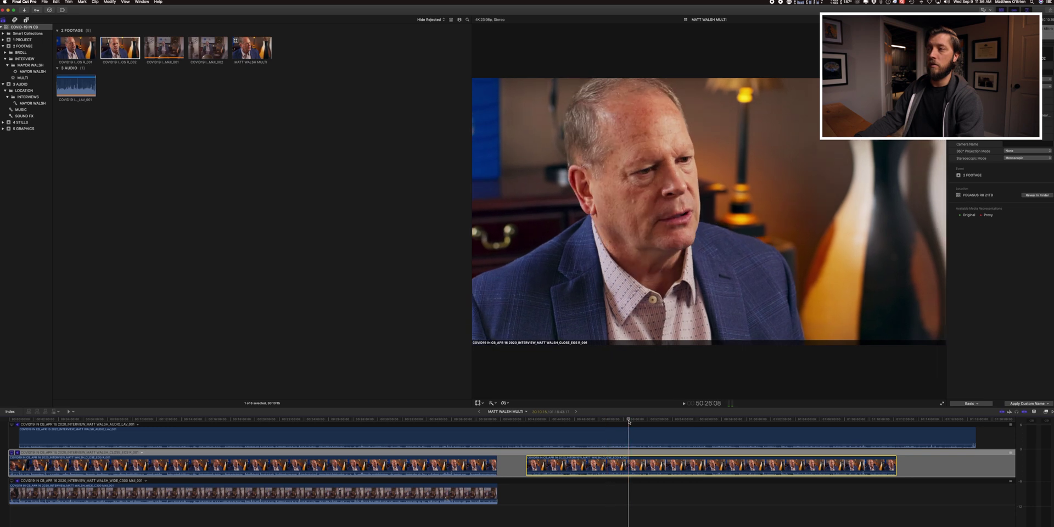
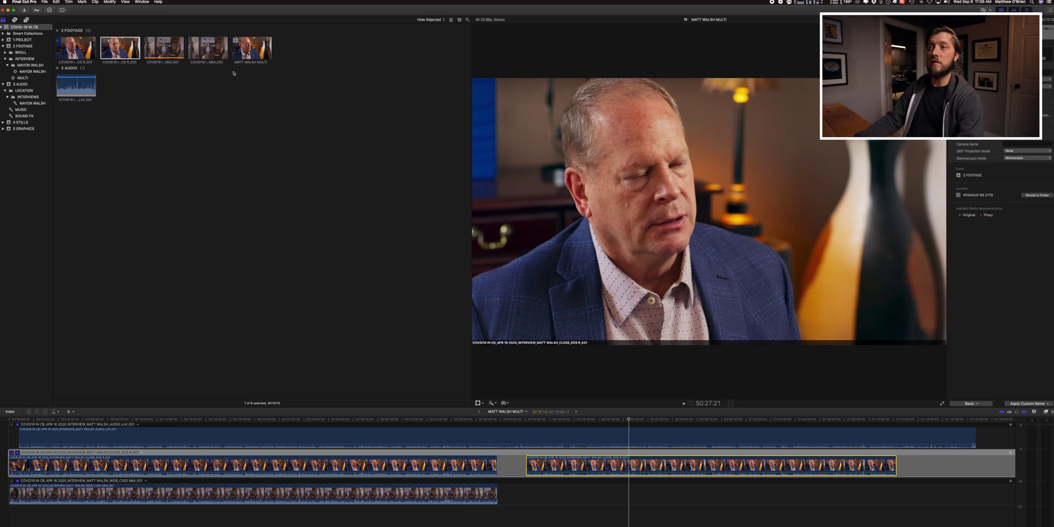
left_click(216, 47)
left_click_drag(210, 46, 537, 497)
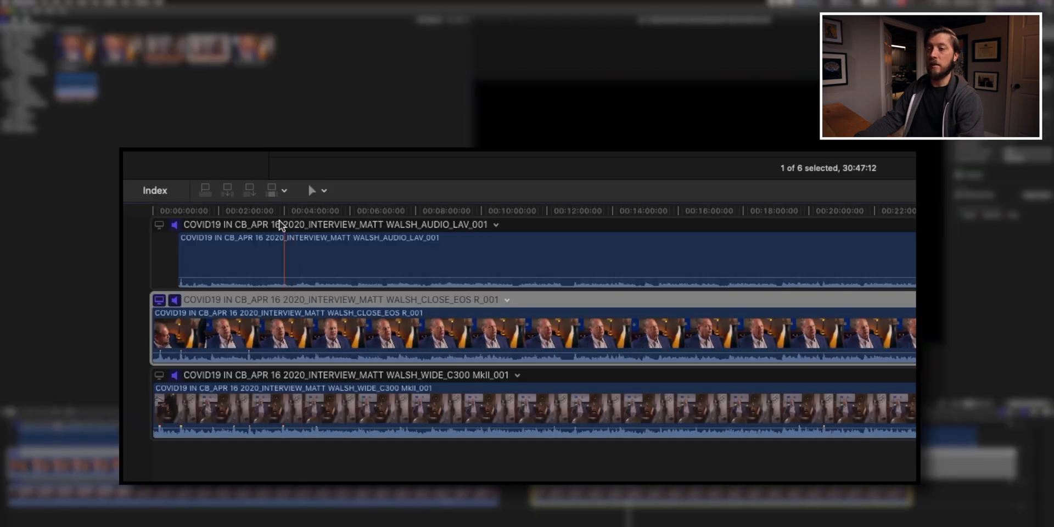
- Set the lav audio as the monitoring angle and sync the second C300 MkII clip in the wide angle to it
left_click(159, 225)
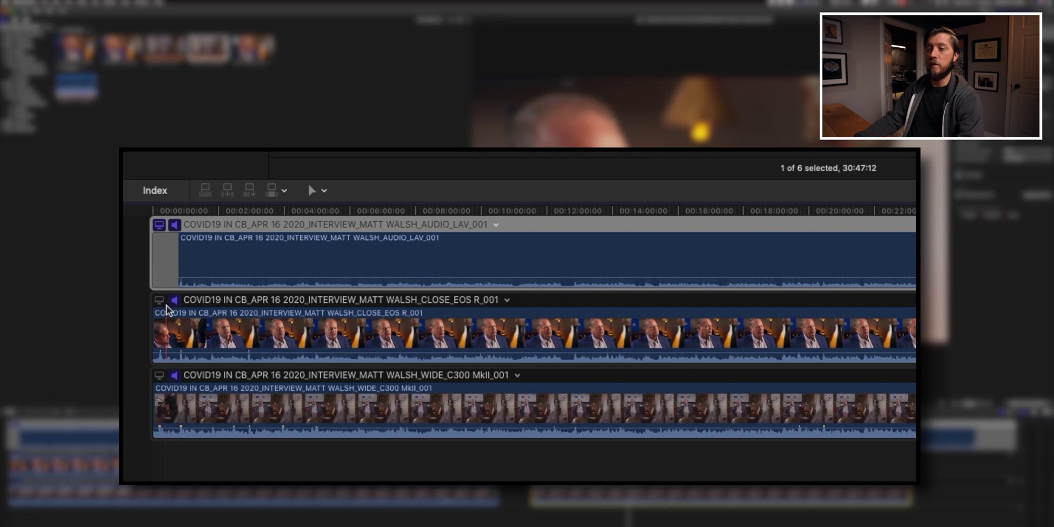
left_click(517, 376)
left_click(549, 412)
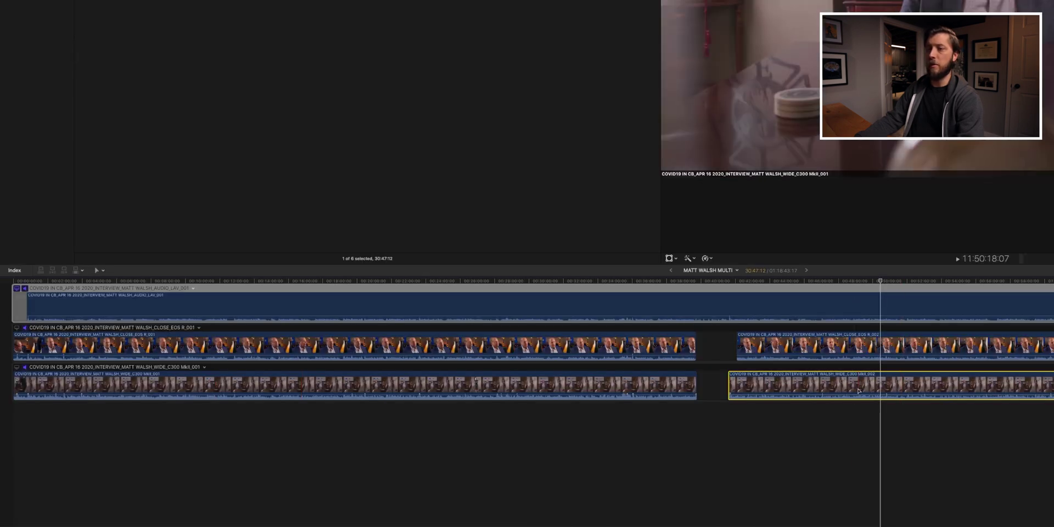
- Set the wide C300 MkII angle as the monitoring angle and play its second clip from about 44:32 to check the sync
left_click(25, 368)
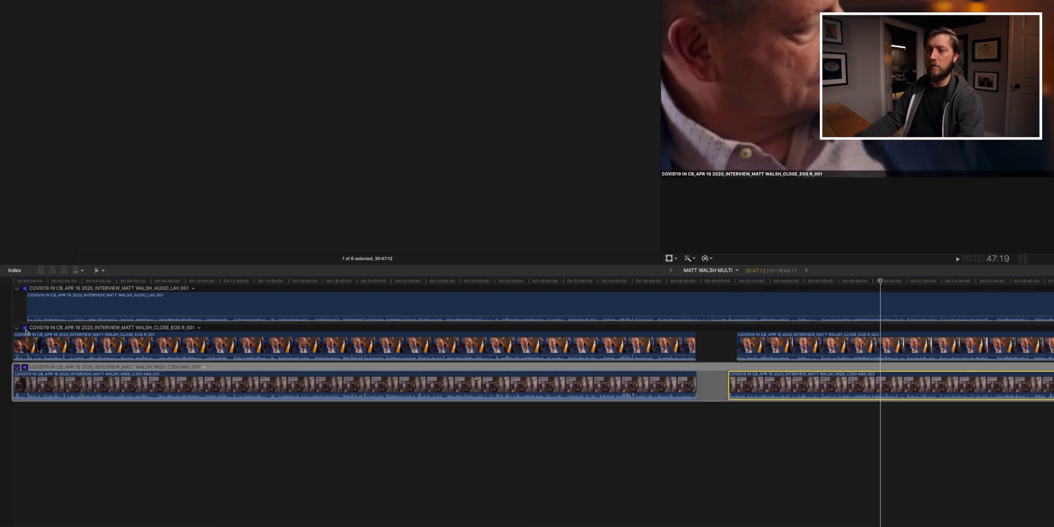
left_click(780, 283)
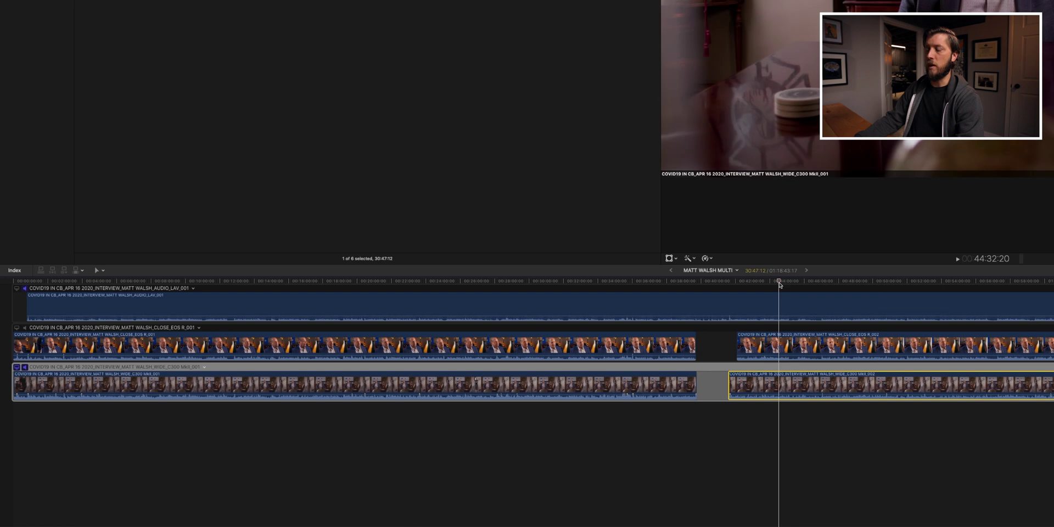
key("space")
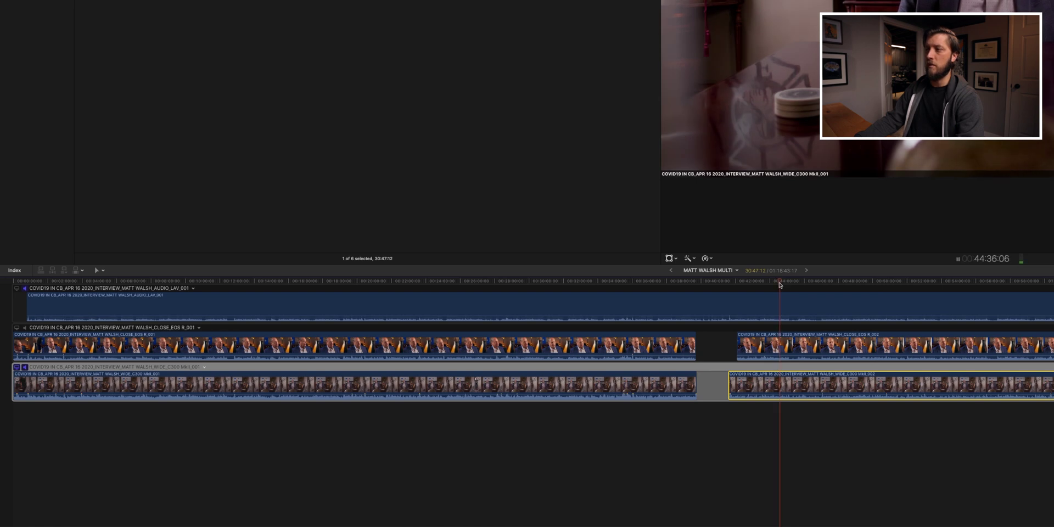
key("space")
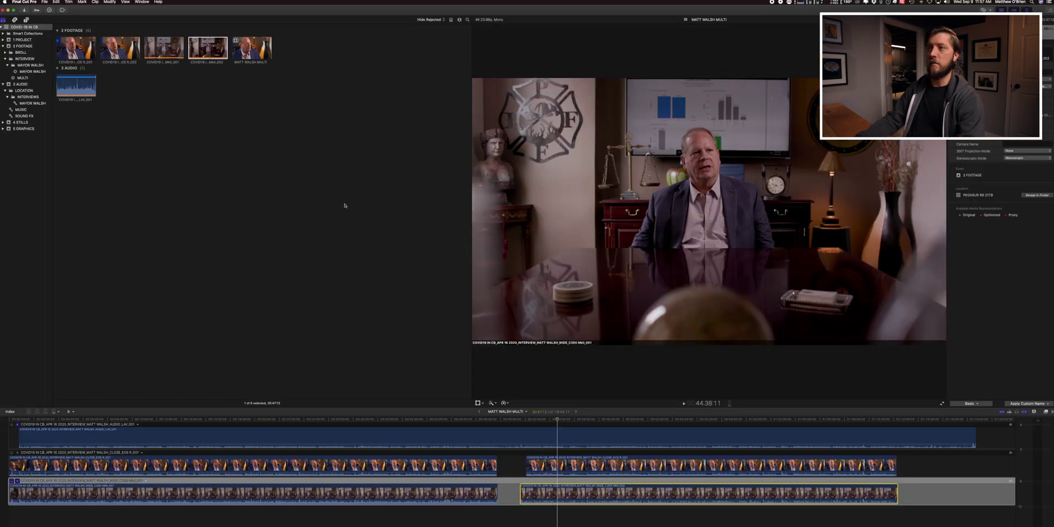
- Rename the multicam angles LAV for the lav audio, CLOSE for the EOS R and WIDE for the C300 MkII
left_click(252, 47)
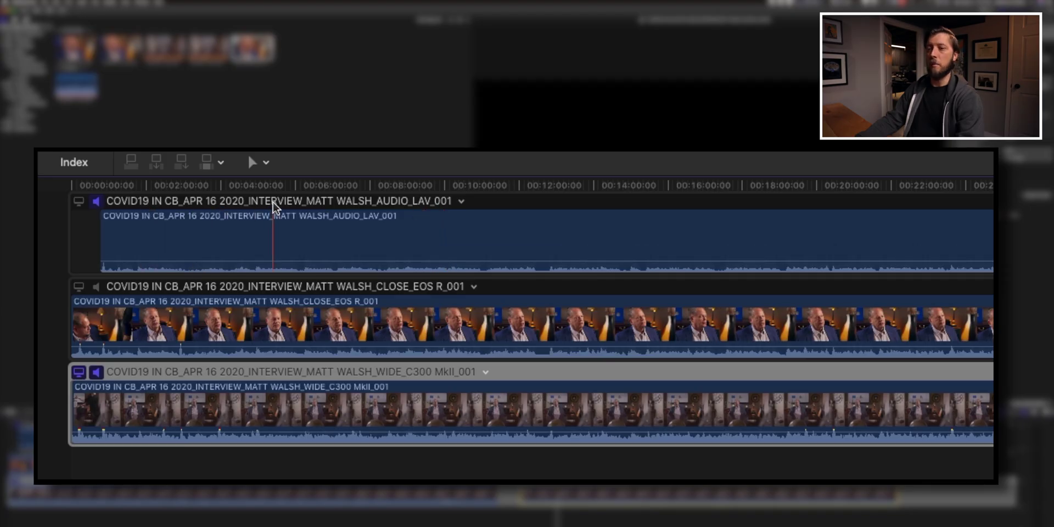
double_click(273, 202)
type("LAV")
key("Return")
double_click(202, 286)
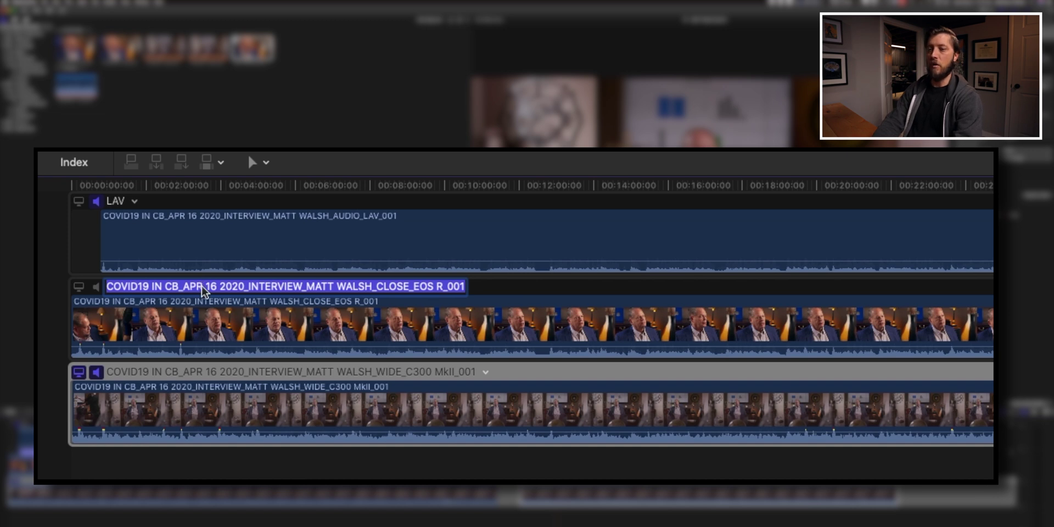
type("CLOSE")
key("Return")
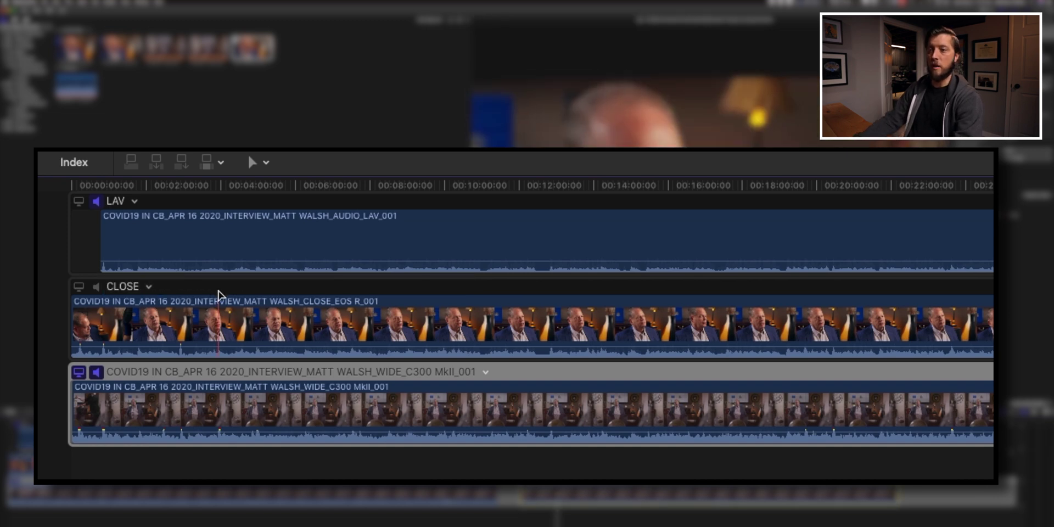
double_click(154, 371)
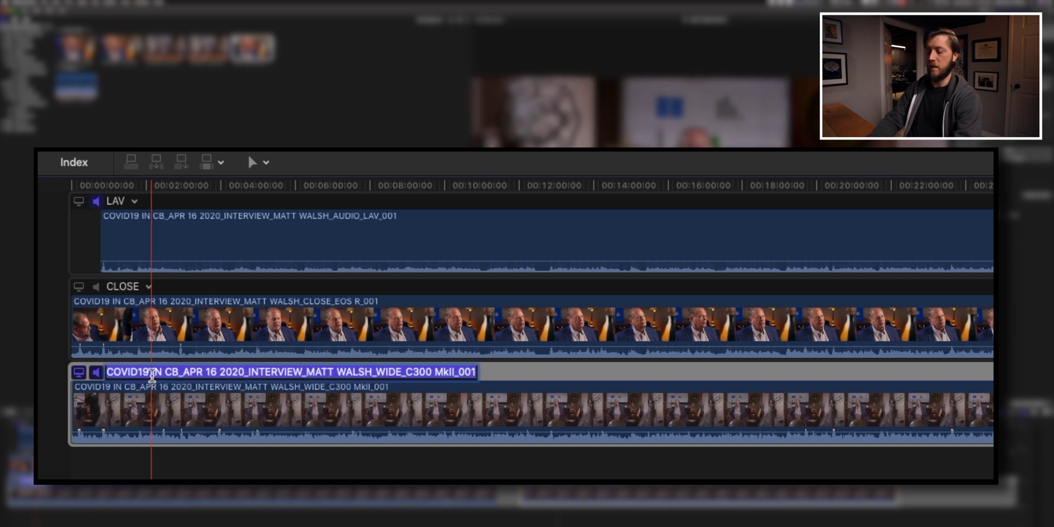
type("WIDE")
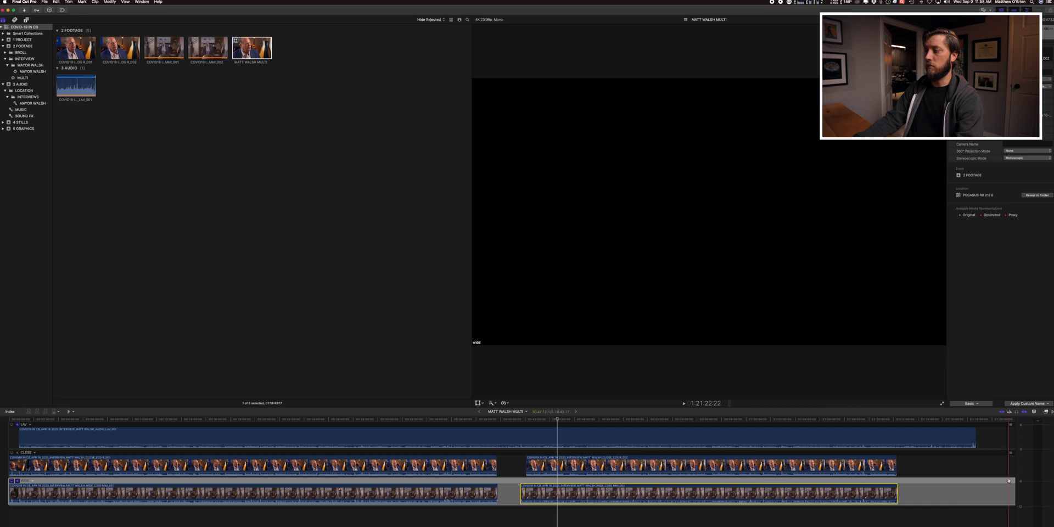
- Reorder the multicam angles so WIDE comes first, CLOSE second and LAV last
left_click_drag(1010, 481, 1010, 435)
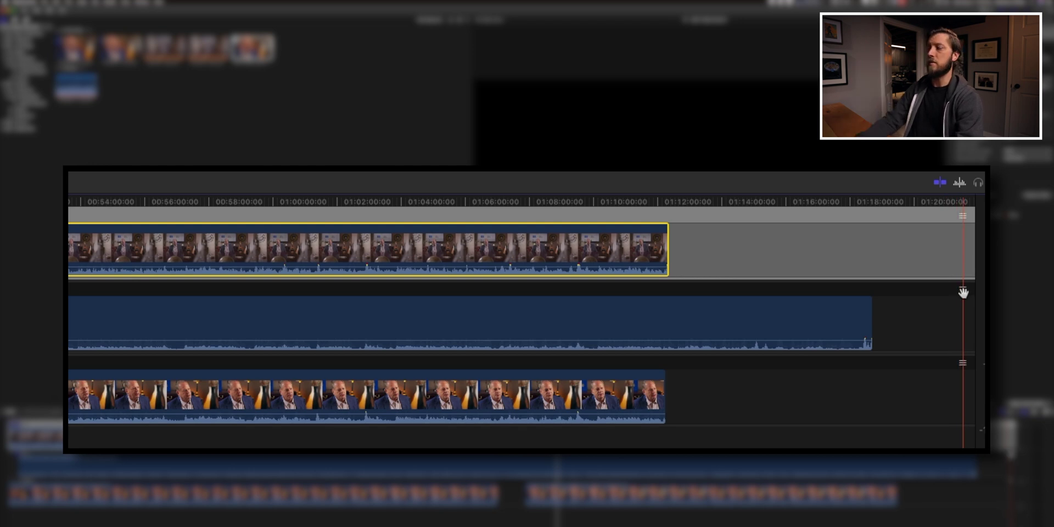
left_click_drag(964, 293, 964, 287)
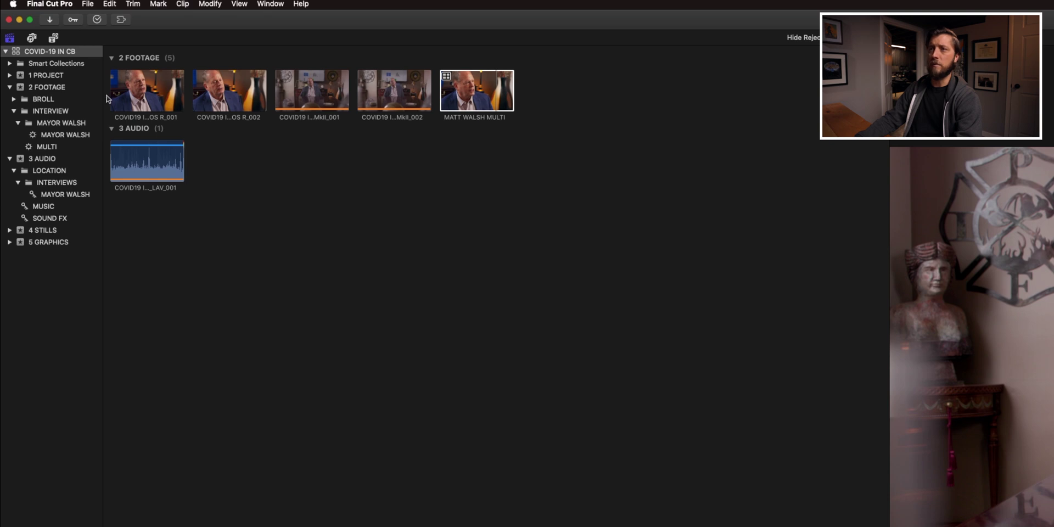
- Create a project in the 1 PROJECT event, named with the mayor's name followed by ROUGH EDIT v1
left_click(89, 76)
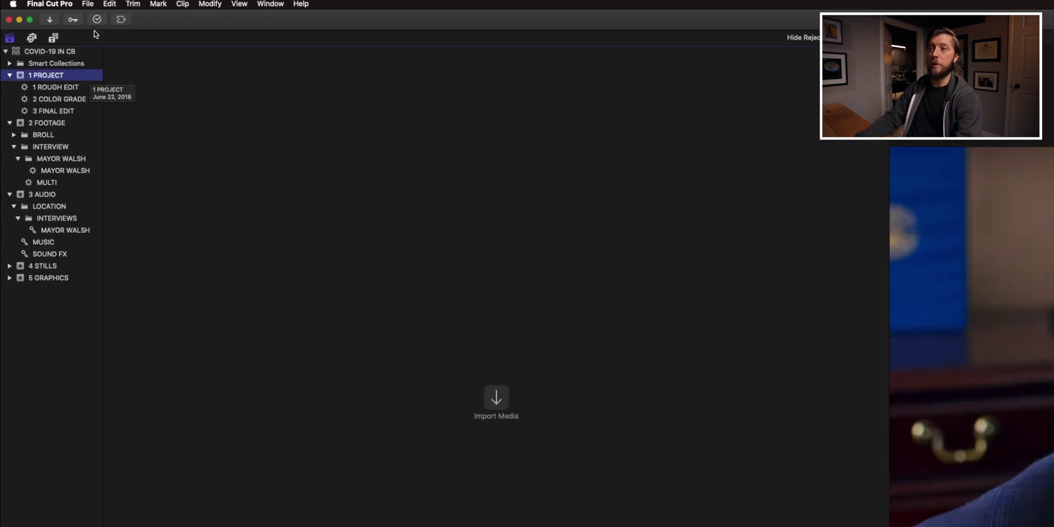
left_click(87, 4)
mouse_move(101, 23)
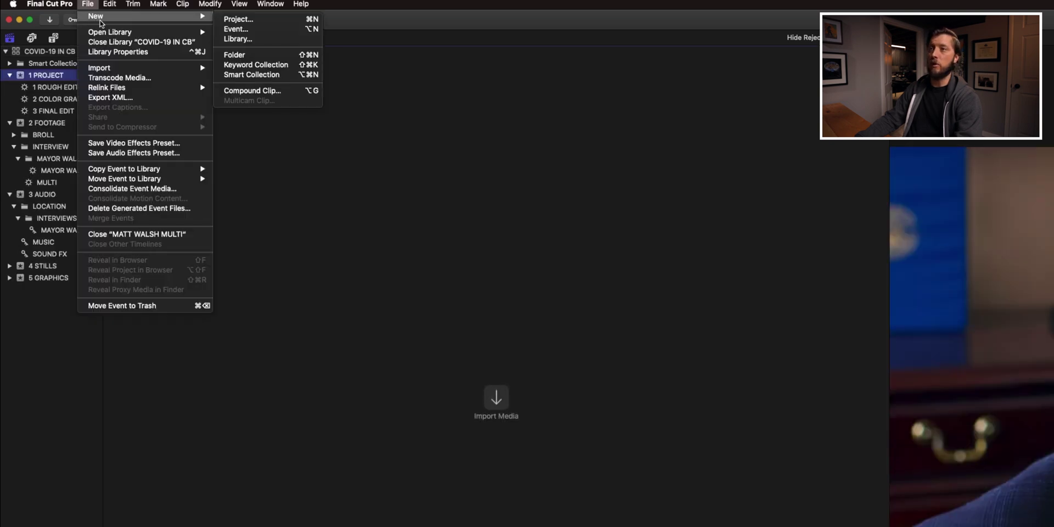
left_click(237, 19)
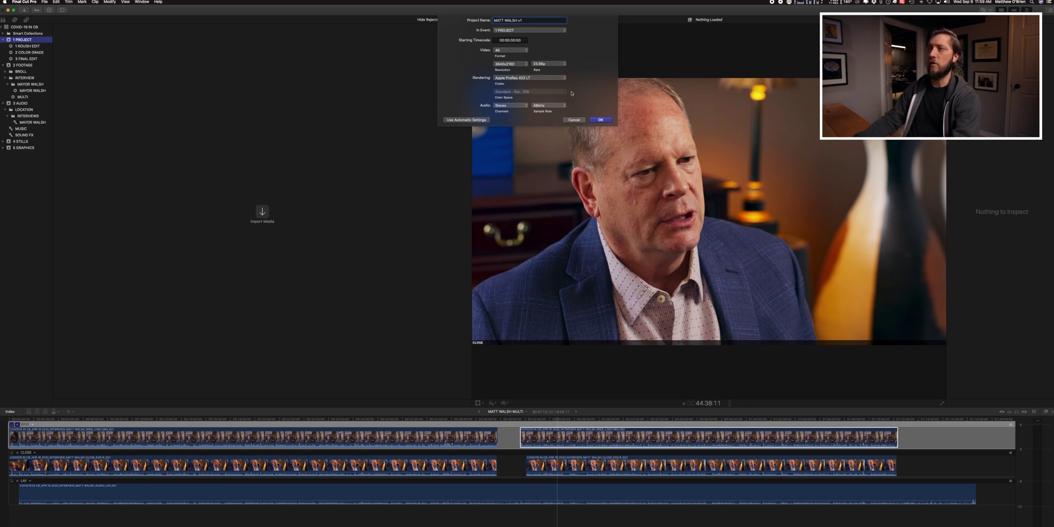
key("BackSpace")
key("BackSpace")
key("BackSpace")
type("ROUGH EDIT v1")
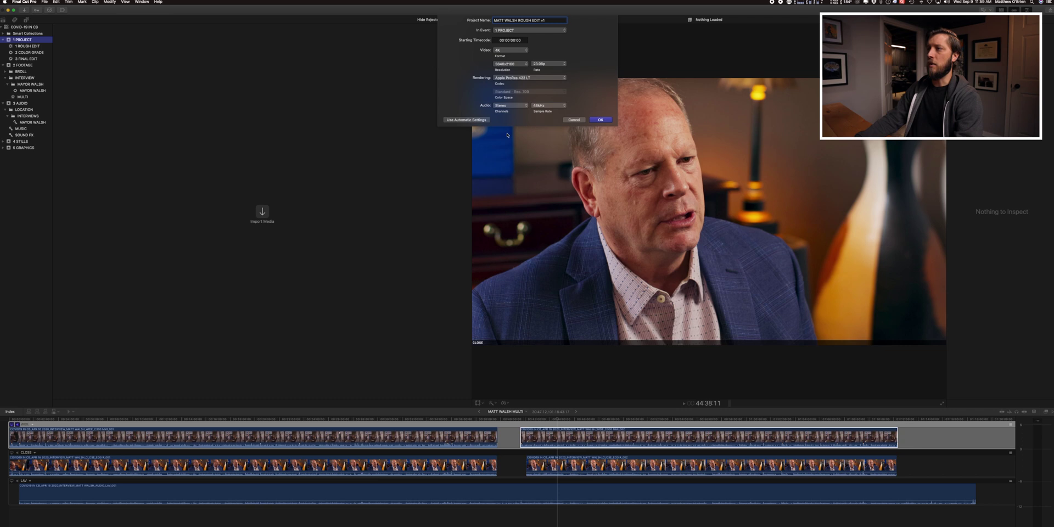
left_click(598, 120)
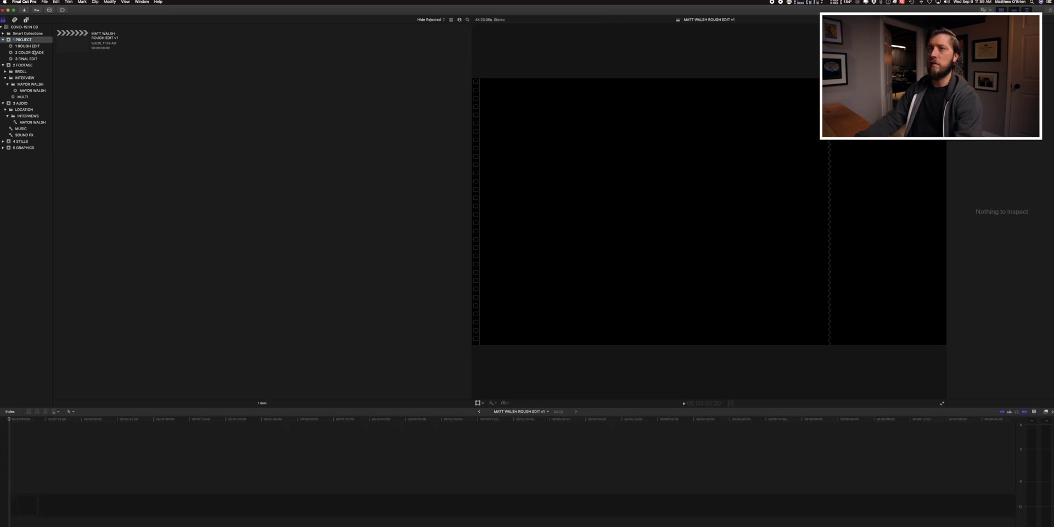
- Inspect the text filter of the 1 ROUGH EDIT smart collection and the project it collects
left_click(32, 47)
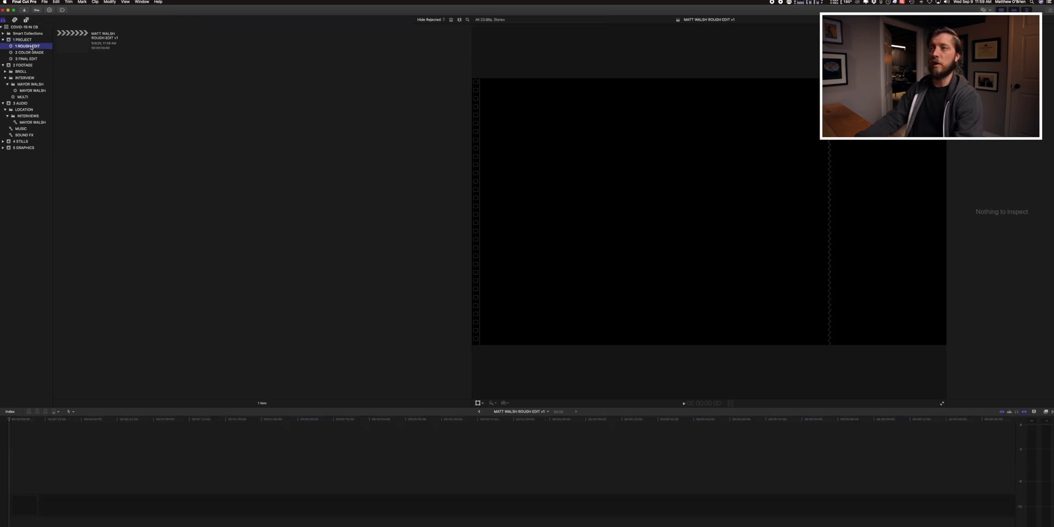
double_click(32, 46)
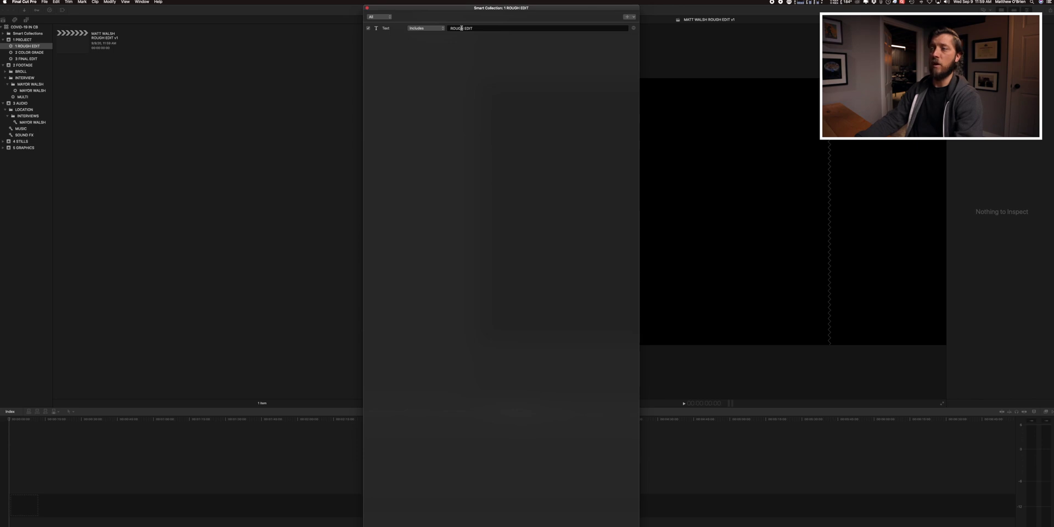
left_click(366, 8)
left_click(74, 37)
- Add the interview multicam clip from the 2 FOOTAGE event to the rough edit project's timeline
left_click(36, 66)
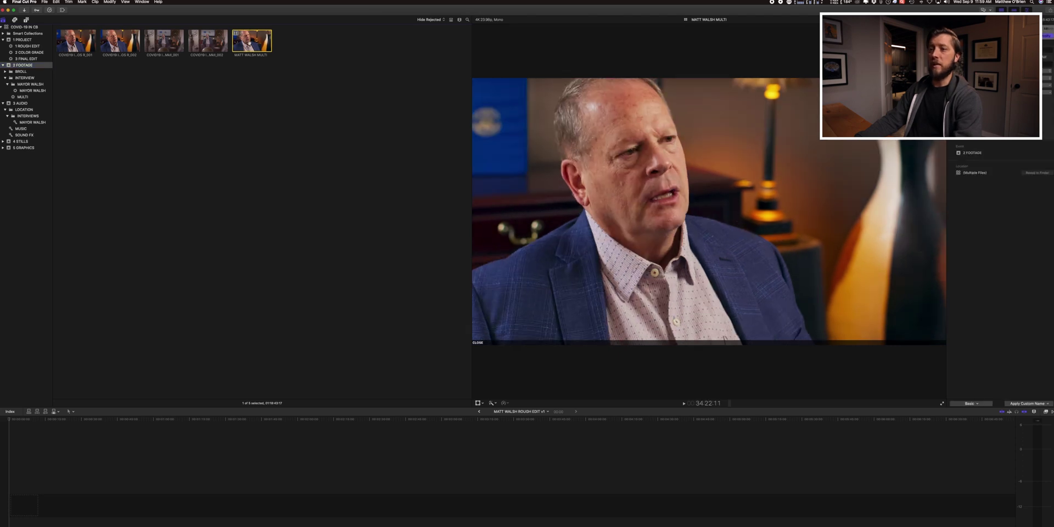
left_click(290, 506)
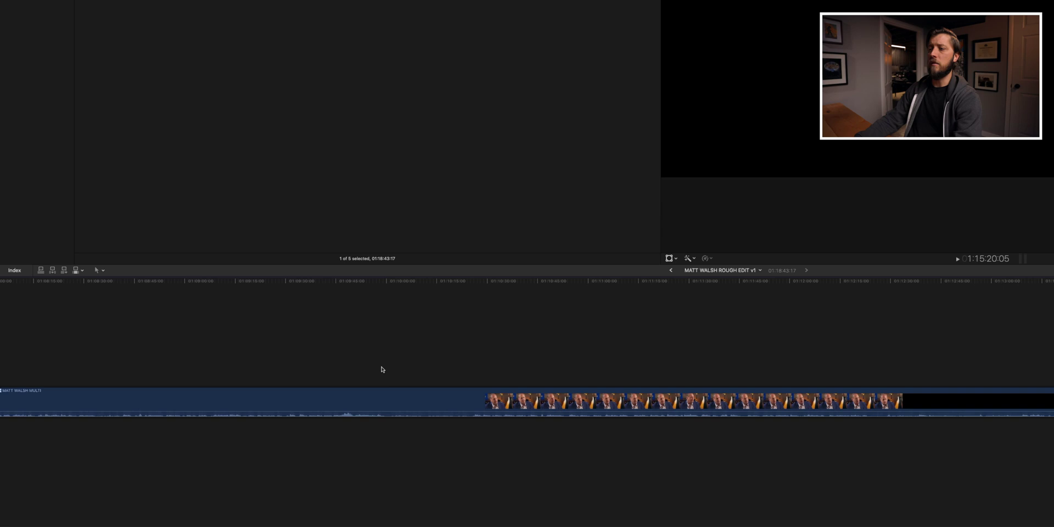
left_click(344, 462)
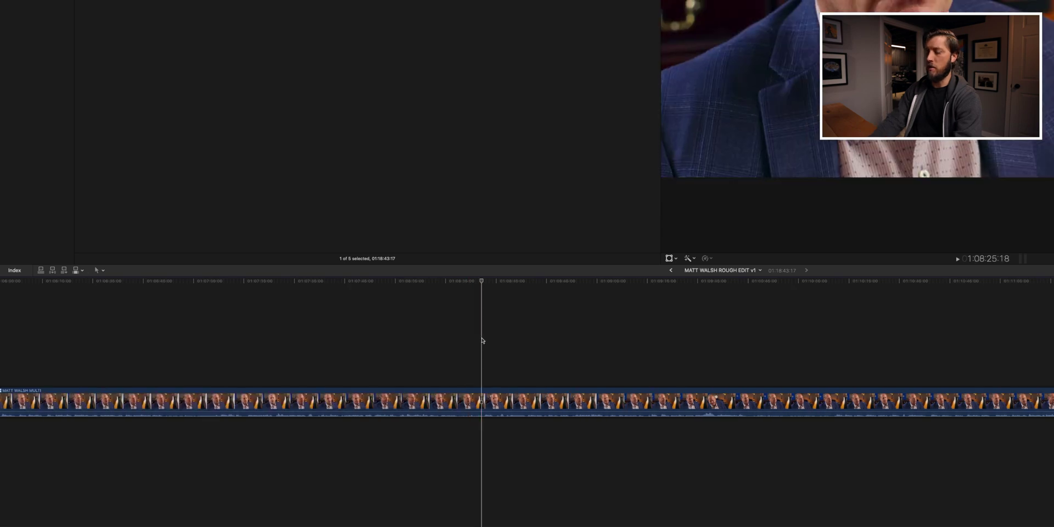
key("shift+z")
key("super+equal")
scroll(272, 357, "left", 8)
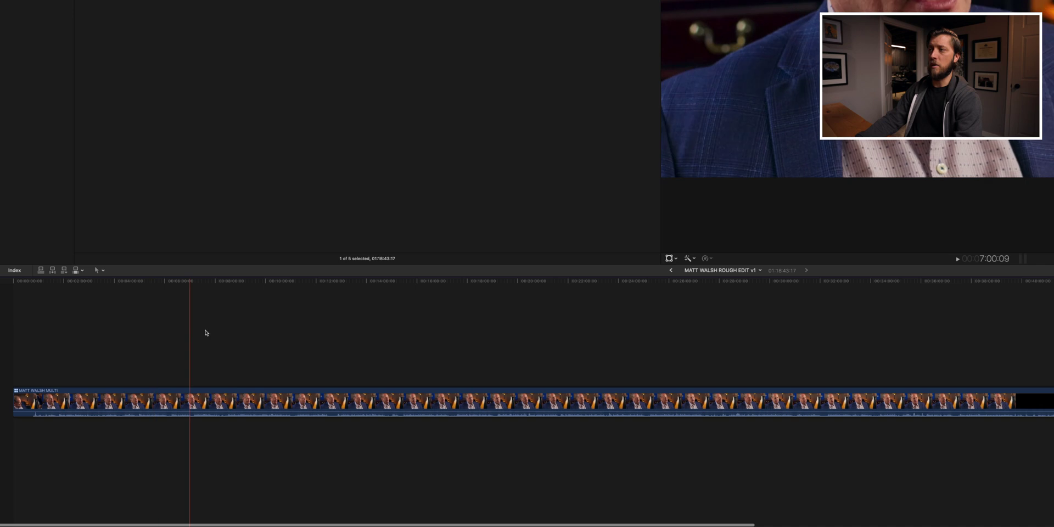
- Set the active video angle of the multicam clip in the timeline to WIDE
left_click(254, 396)
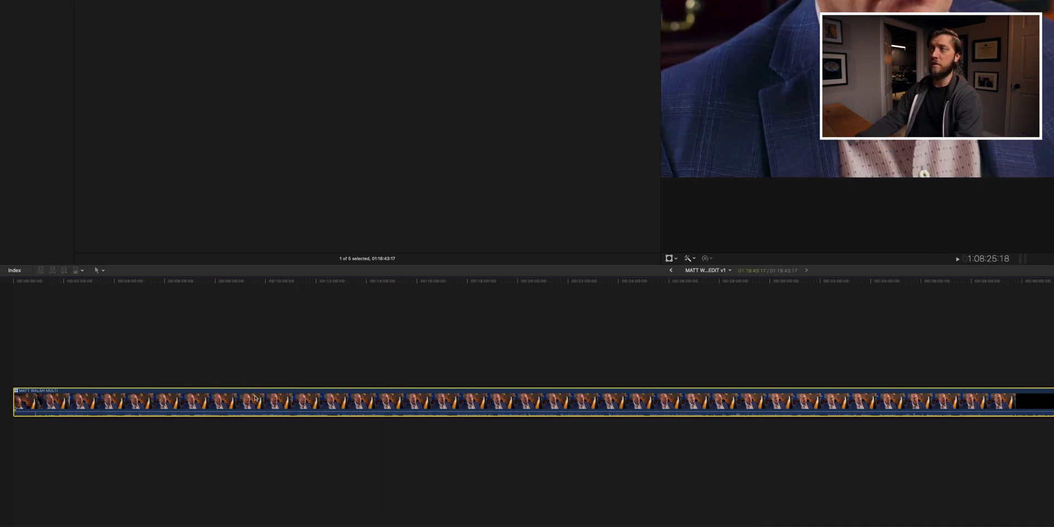
left_click(181, 338)
left_click(178, 402)
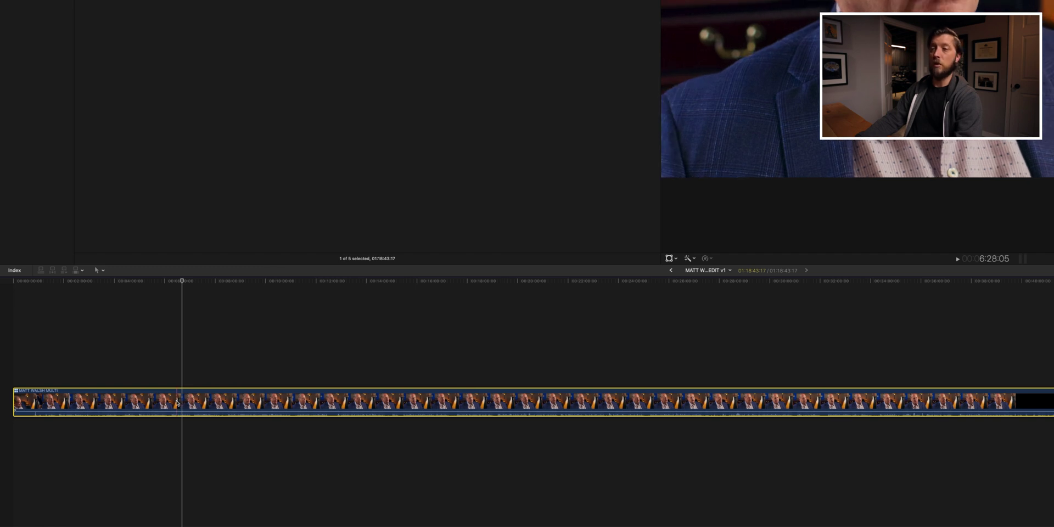
right_click(178, 403)
mouse_move(214, 380)
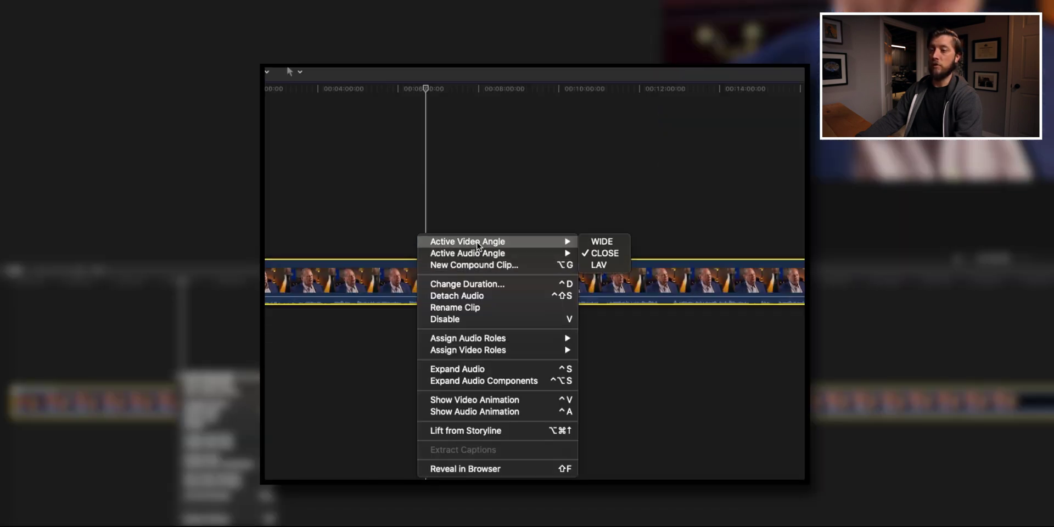
left_click(609, 244)
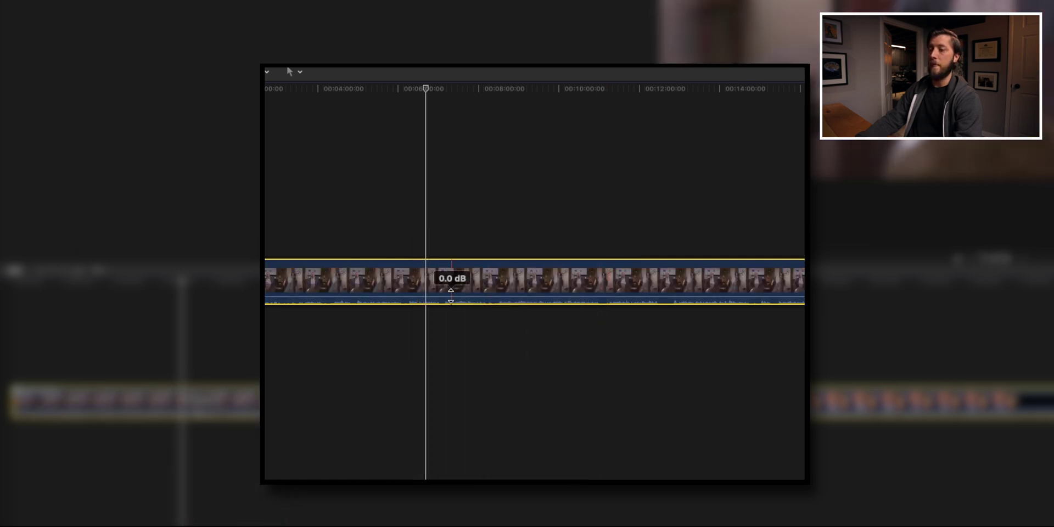
- Set the active audio angle of the multicam clip in the timeline to WIDE
right_click(446, 280)
mouse_move(510, 240)
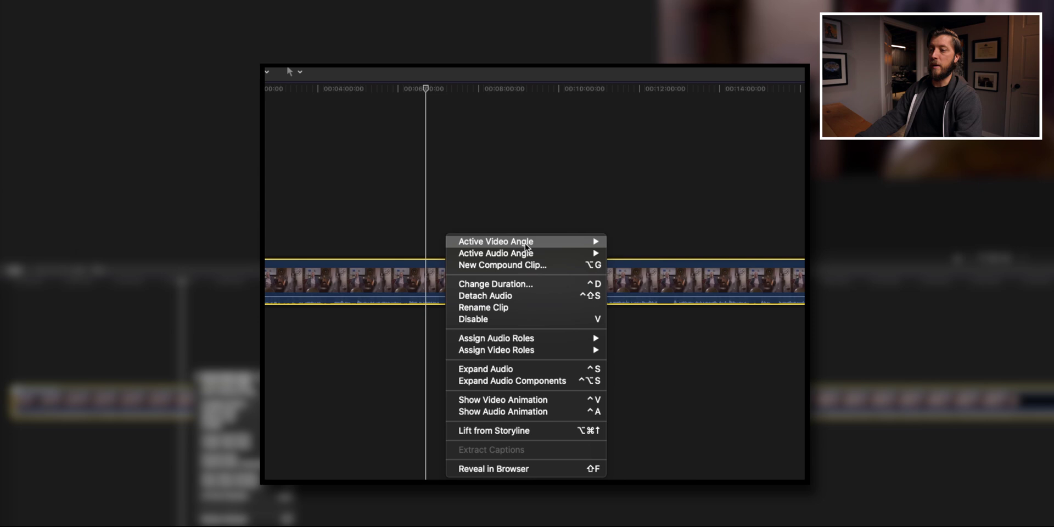
mouse_move(536, 253)
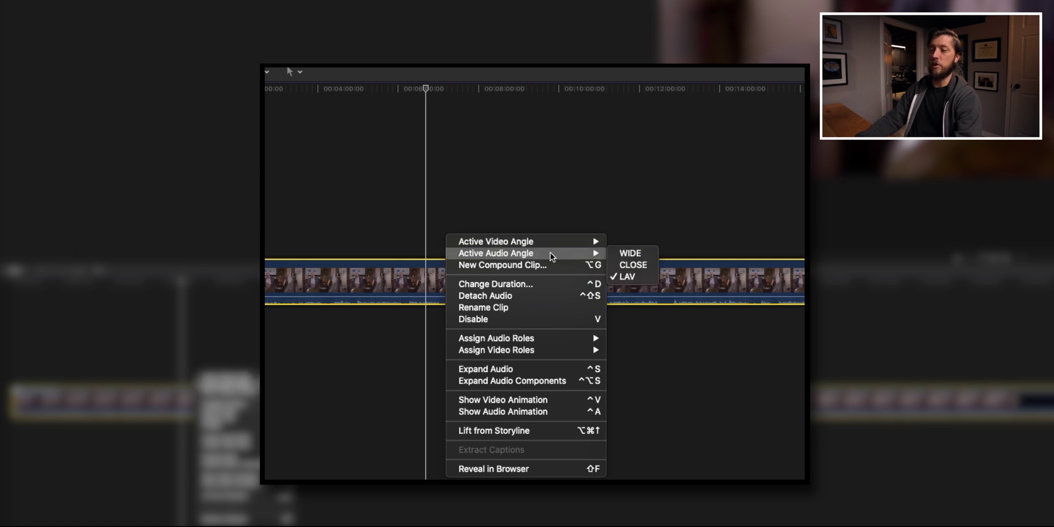
left_click(634, 254)
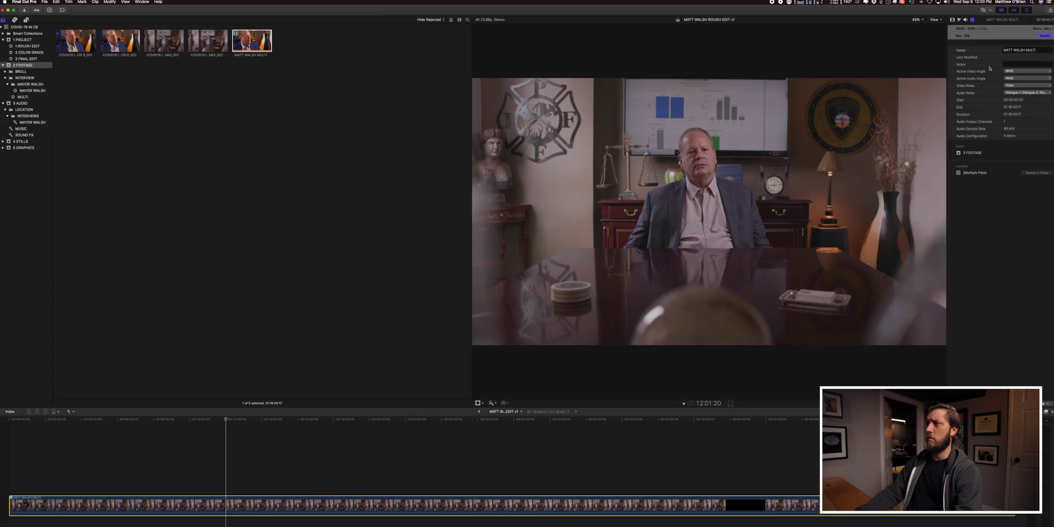
- Inspect the multicam clip's choices for active video angle and active audio angle, keeping both on WIDE
left_click(1020, 72)
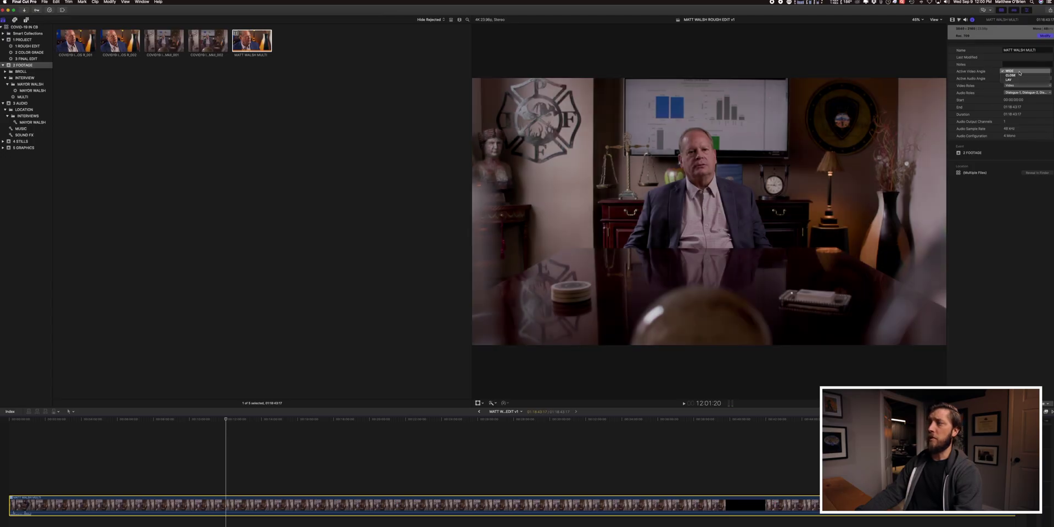
left_click(524, 213)
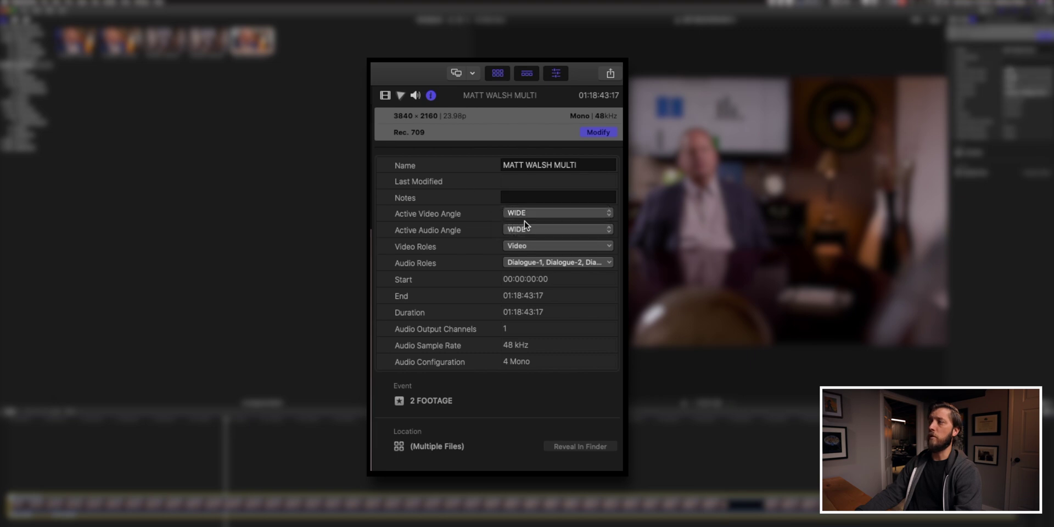
left_click(527, 230)
left_click(499, 209)
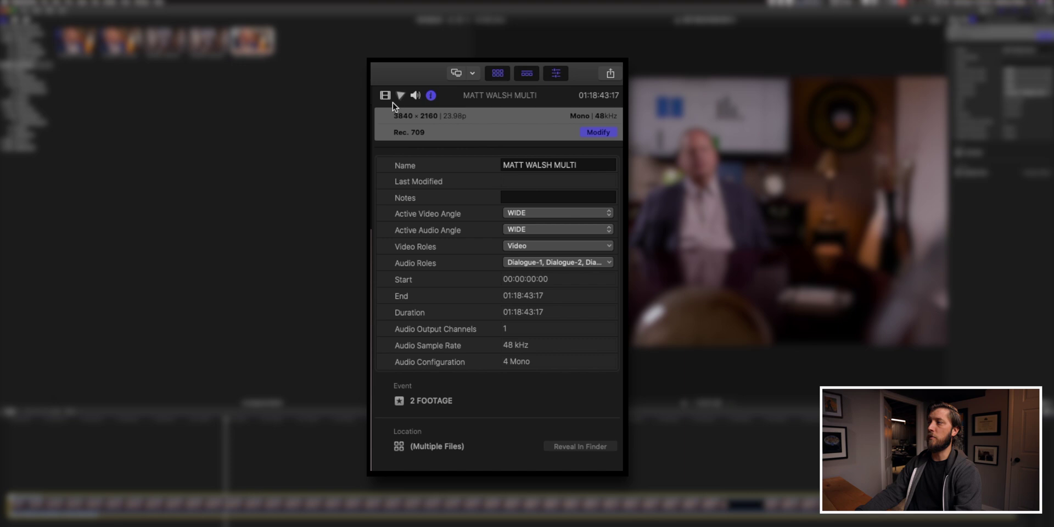
- Play the multicam clip and audition its WIDE audio with Dialogue-1 and Dialogue-2 disabled, re-enabling both channels
left_click(415, 96)
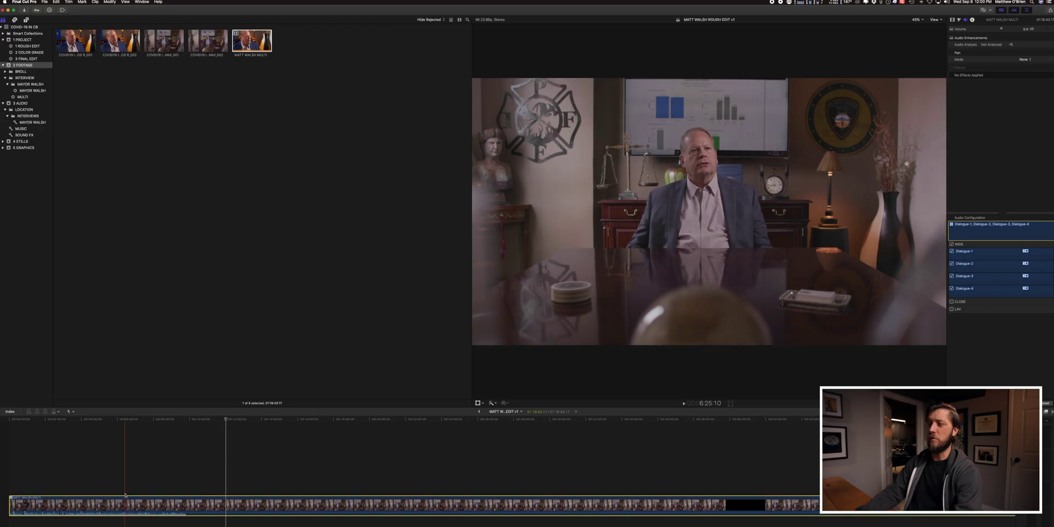
key("space")
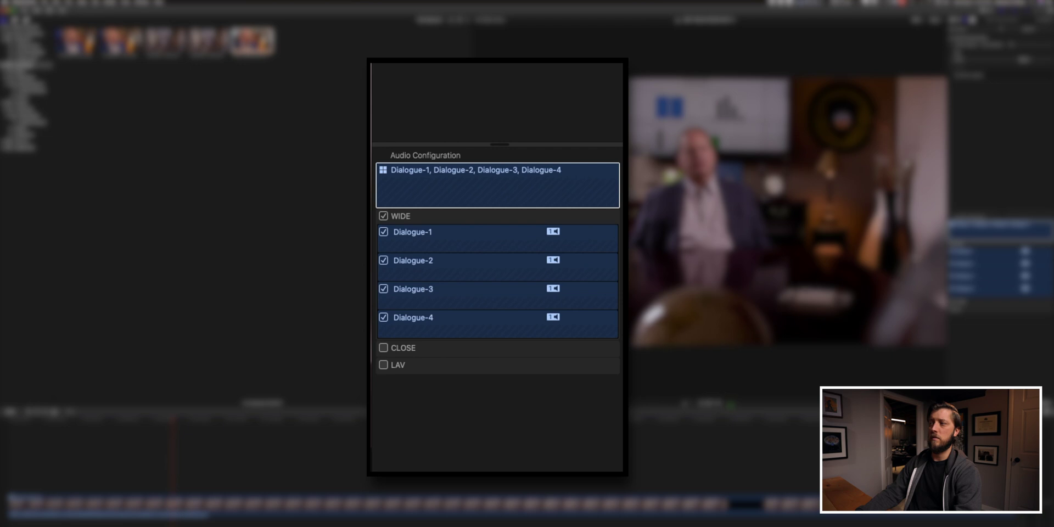
left_click(382, 235)
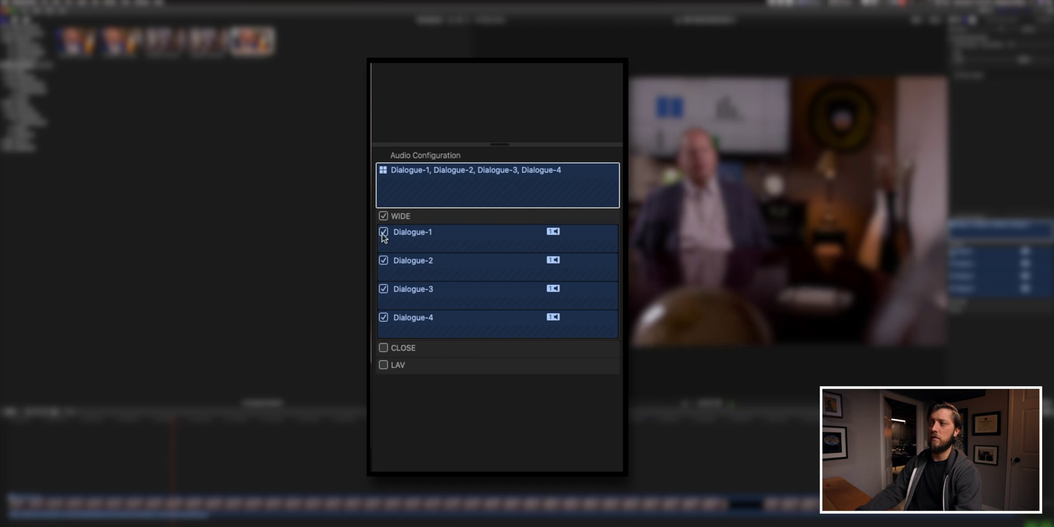
left_click(384, 261)
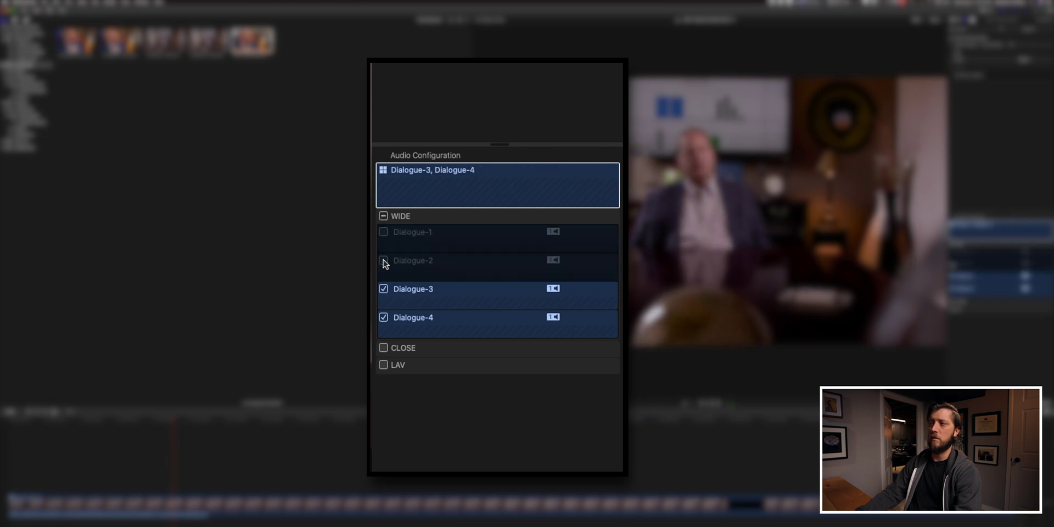
left_click(383, 259)
left_click(383, 233)
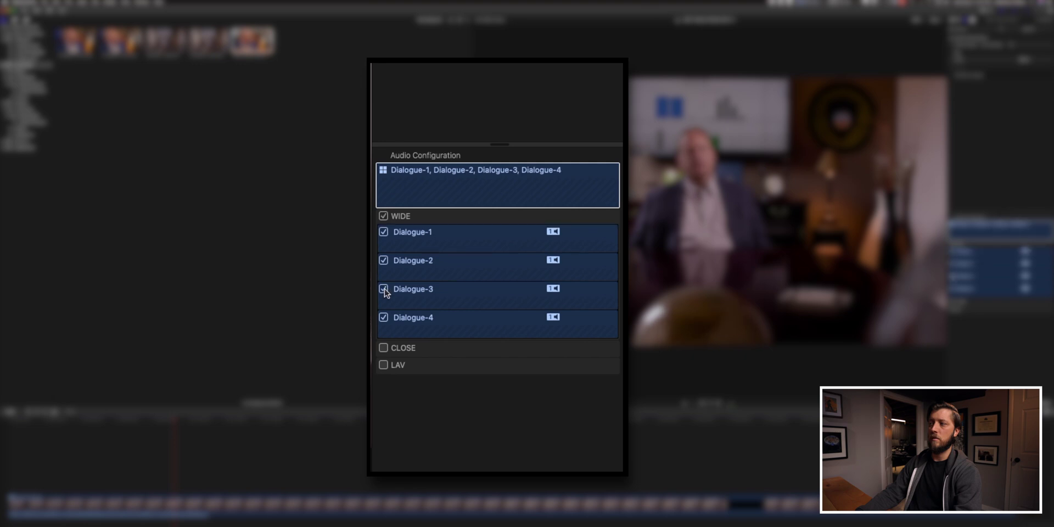
- Disable the Dialogue-3 and Dialogue-4 audio channels of the multicam clip's WIDE angle
left_click(383, 289)
left_click(384, 318)
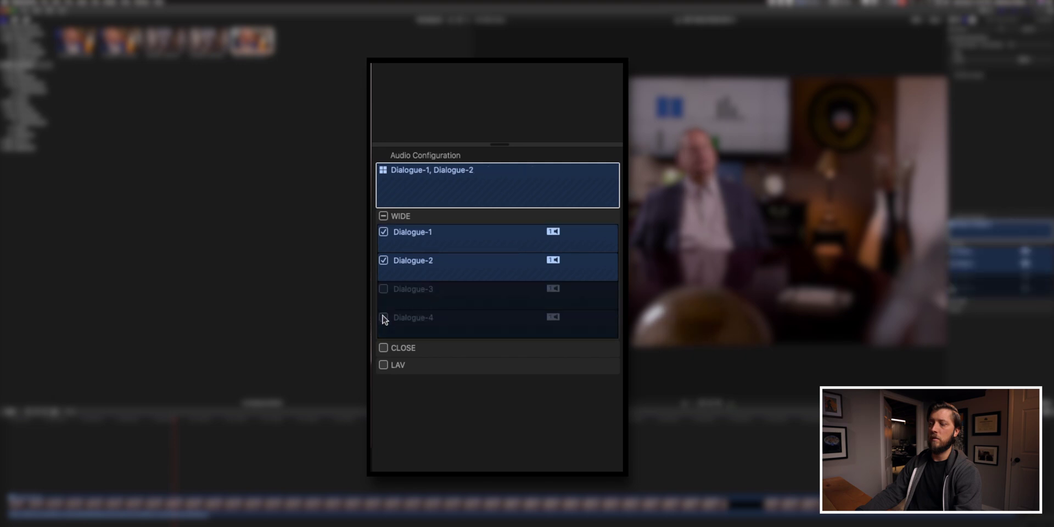
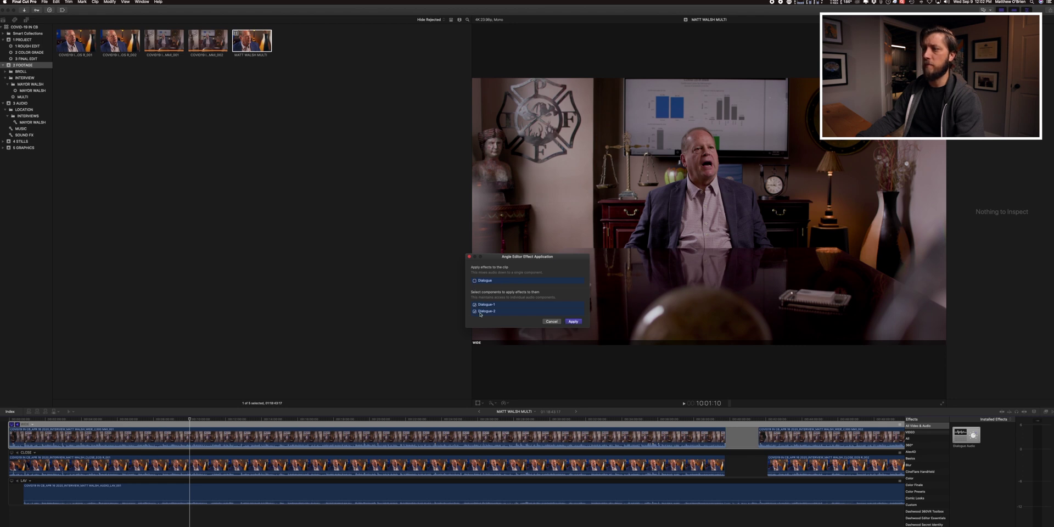
- Apply the Dialogue Audio effect to the whole clip's single Dialogue component in the Angle Editor
left_click(573, 322)
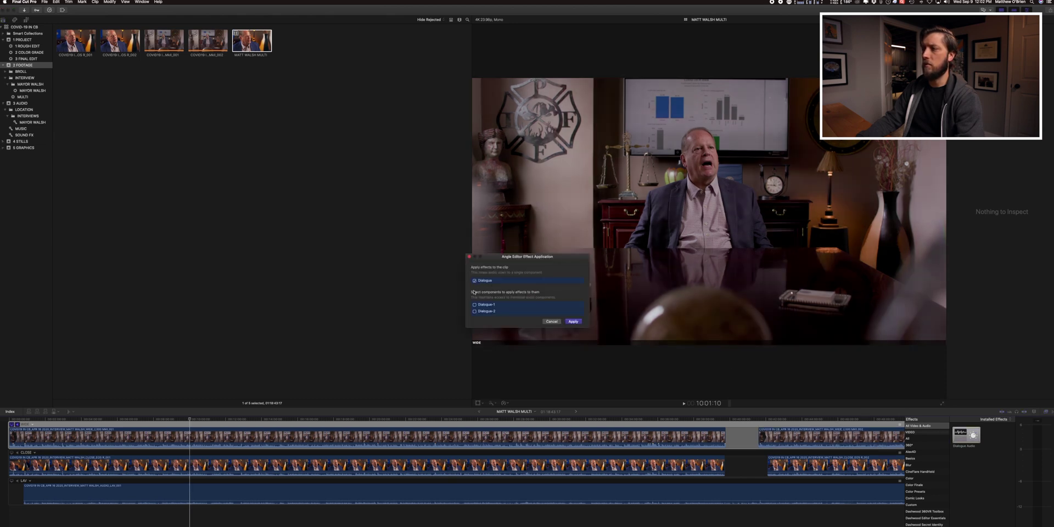
left_click(572, 321)
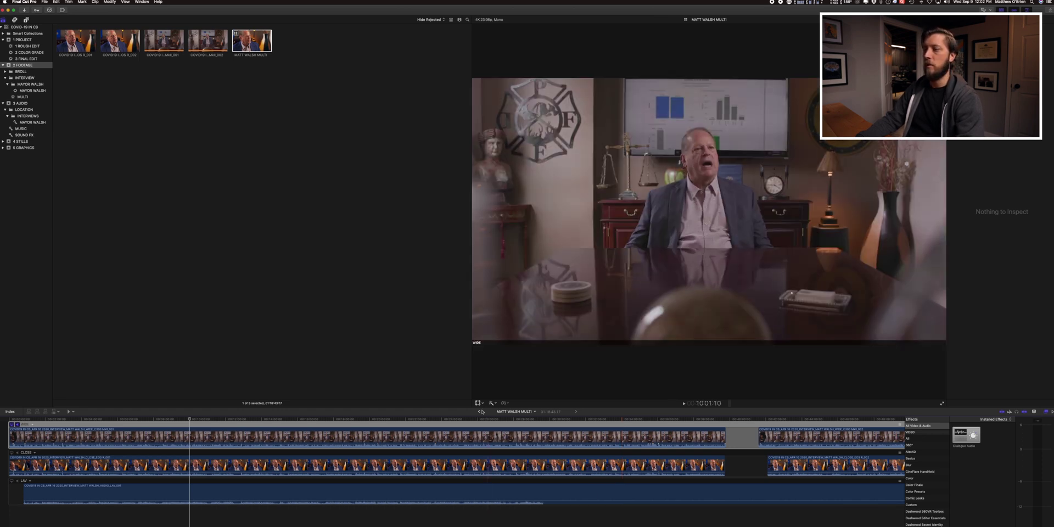
- Return to the rough edit project's timeline and play the multicam clip from about 10:29 to hear its audio
key("super+bracketleft")
left_click(236, 389)
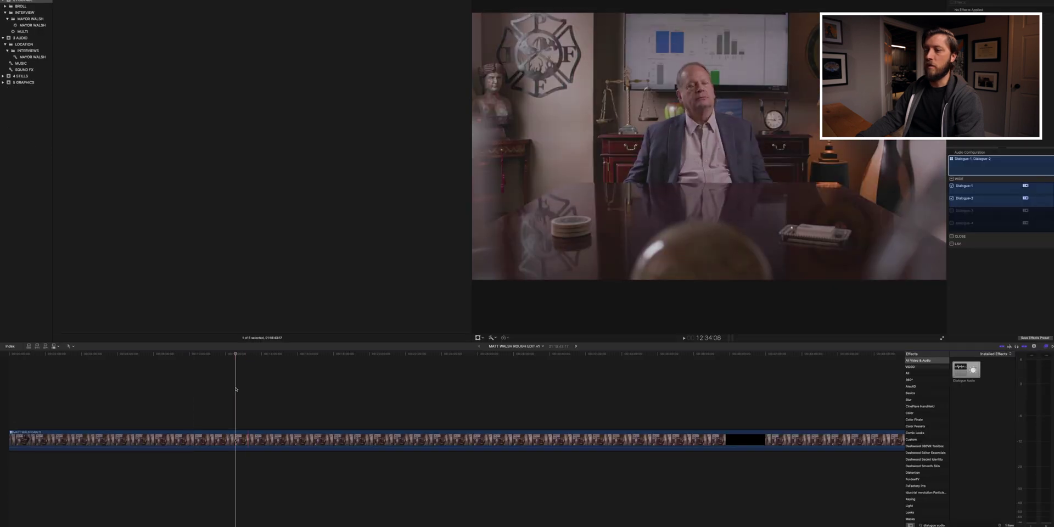
left_click(198, 390)
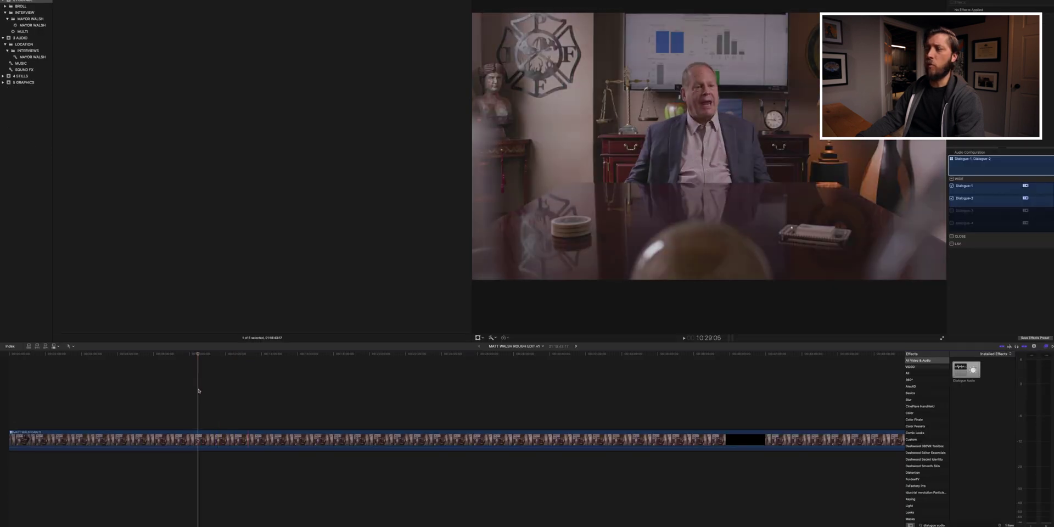
key("space")
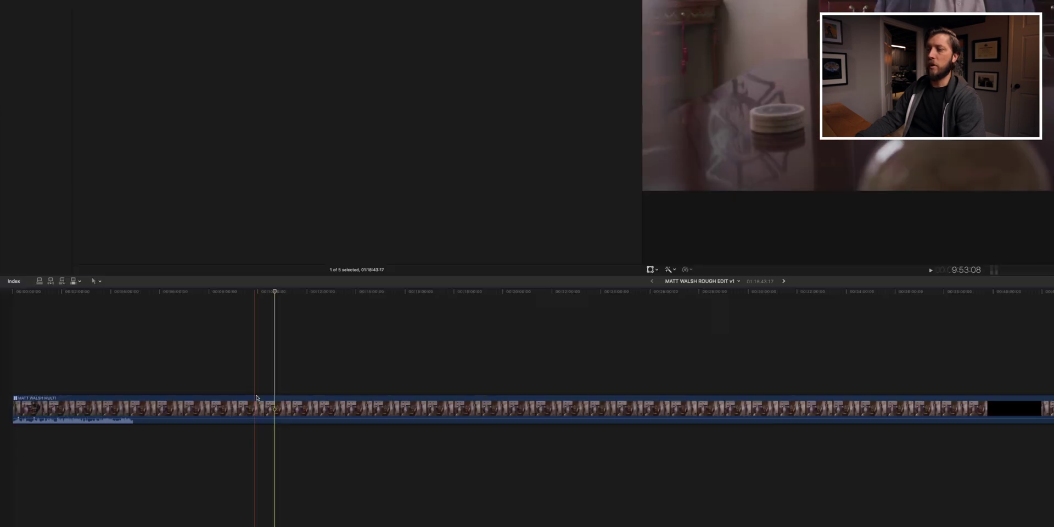
- Open the multicam clip from the rough edit timeline in the Angle Editor and select the first WIDE clip
left_click(275, 408)
double_click(275, 408)
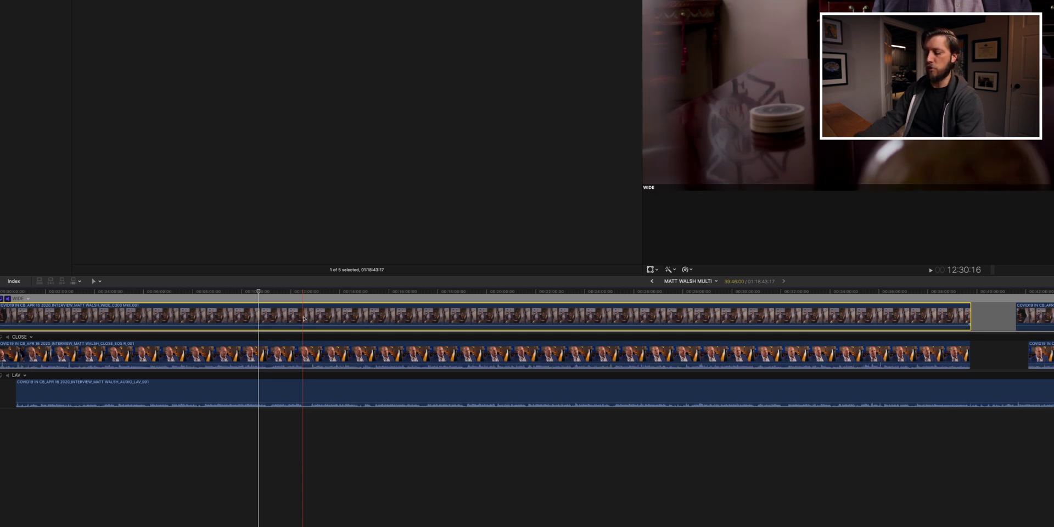
left_click(1052, 316)
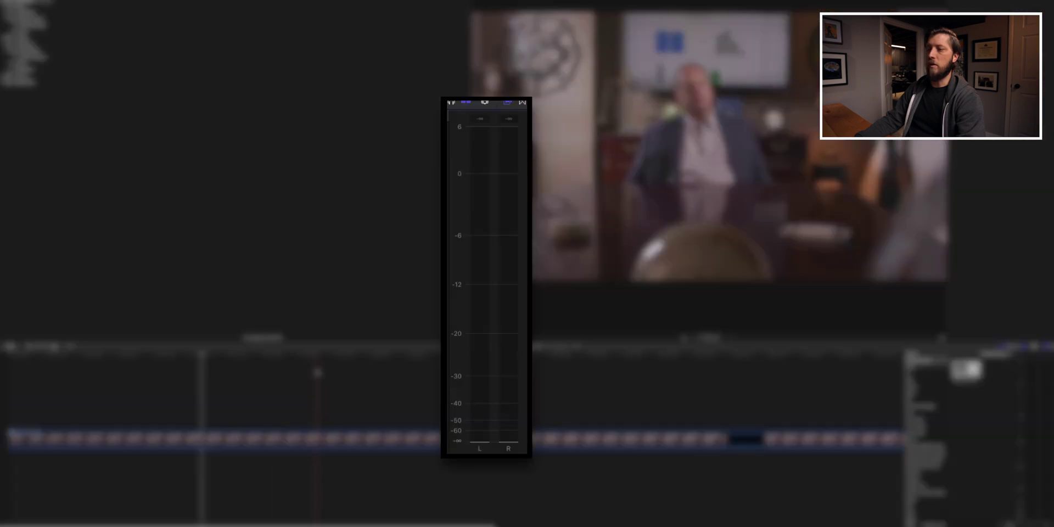
- Play the multicam clip in the rough edit project and check its levels on the audio meters
key("space")
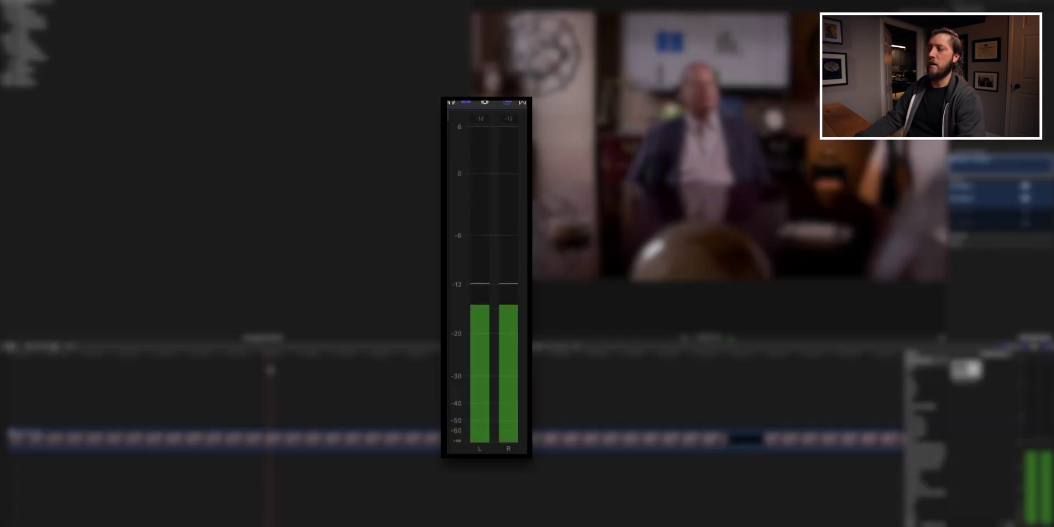